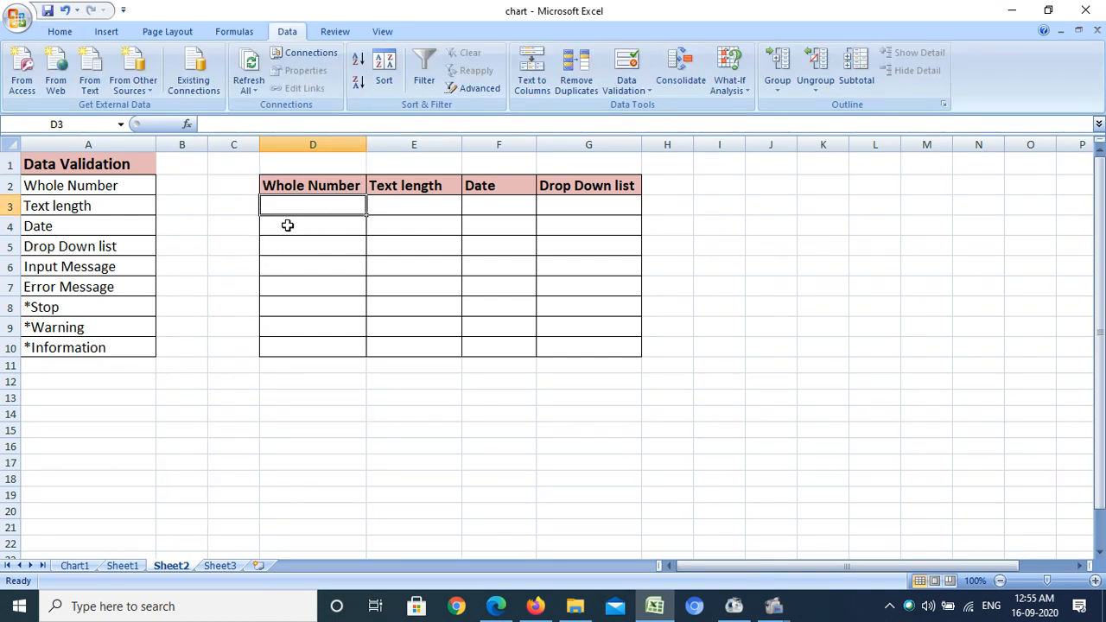
Restrict D3:D10 with data validation to whole numbers between 10 and 40
left_click_drag(300, 209, 319, 352)
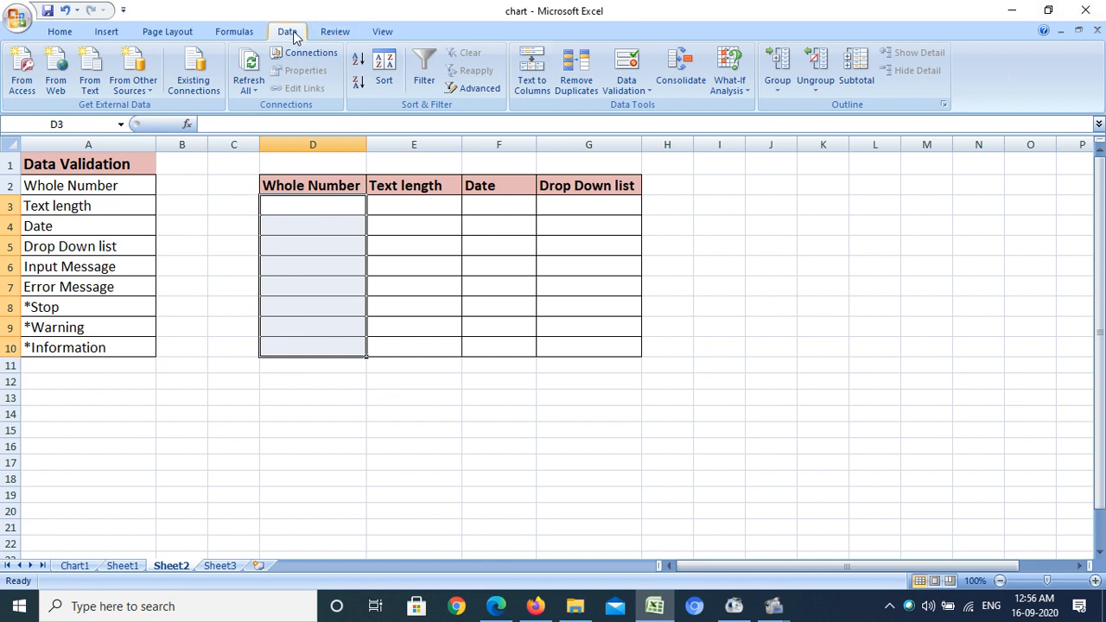
scroll(292, 37, "up", 1)
scroll(294, 36, "down", 1)
left_click(628, 92)
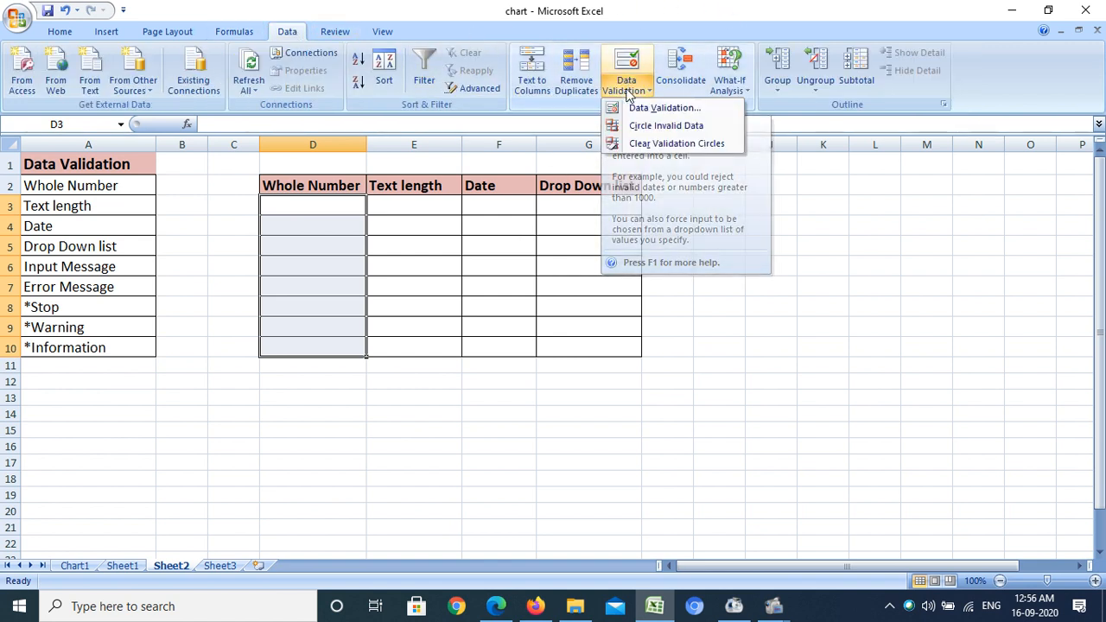
left_click(631, 108)
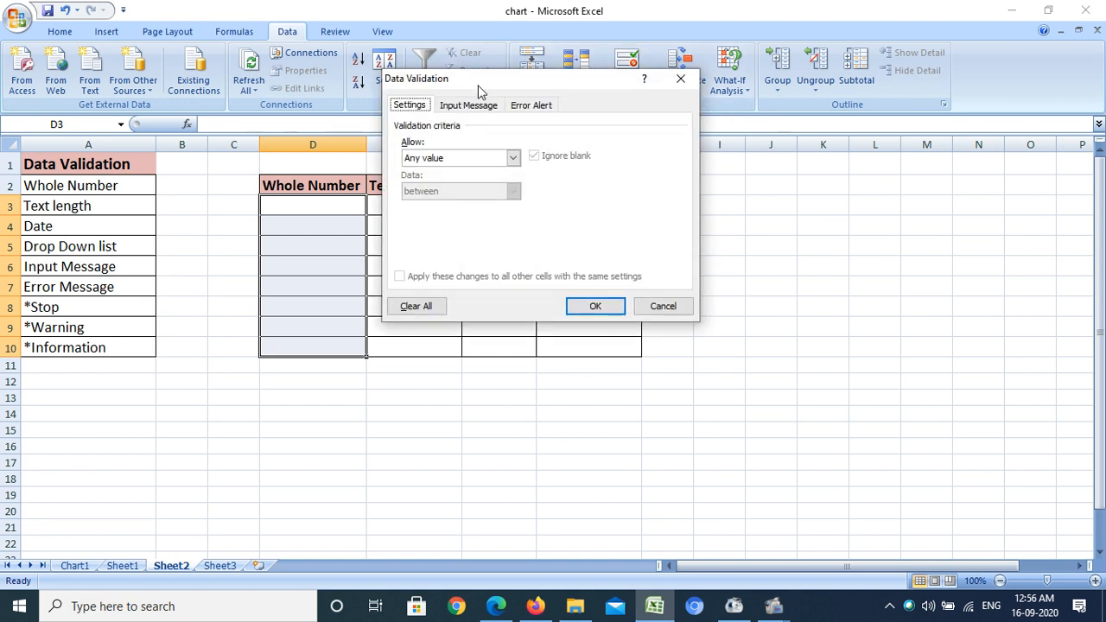
left_click_drag(477, 86, 380, 87)
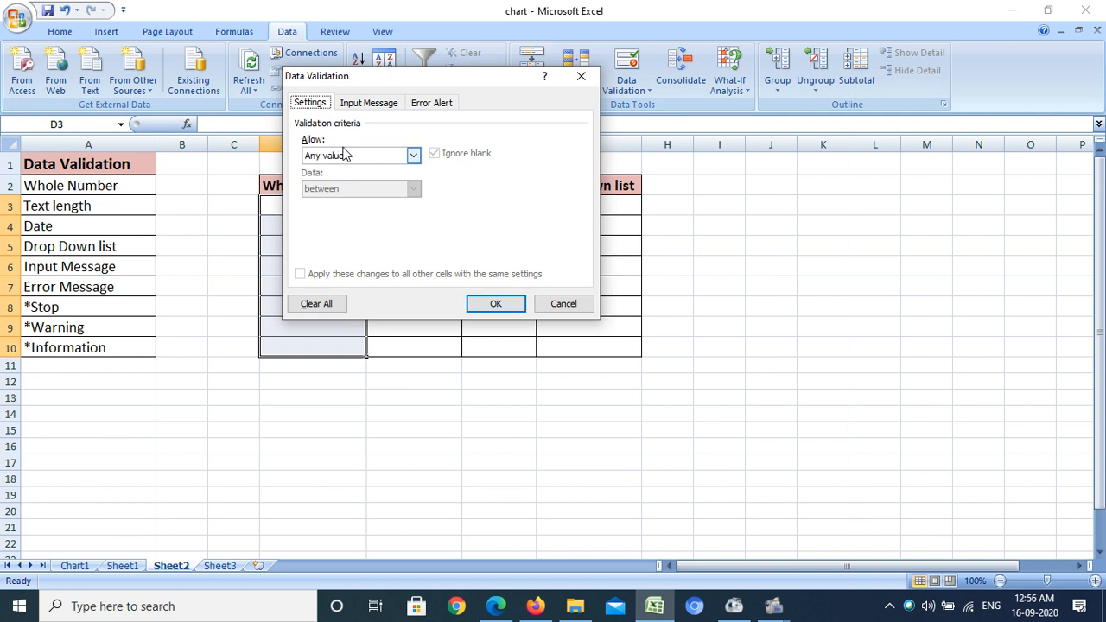
left_click(413, 156)
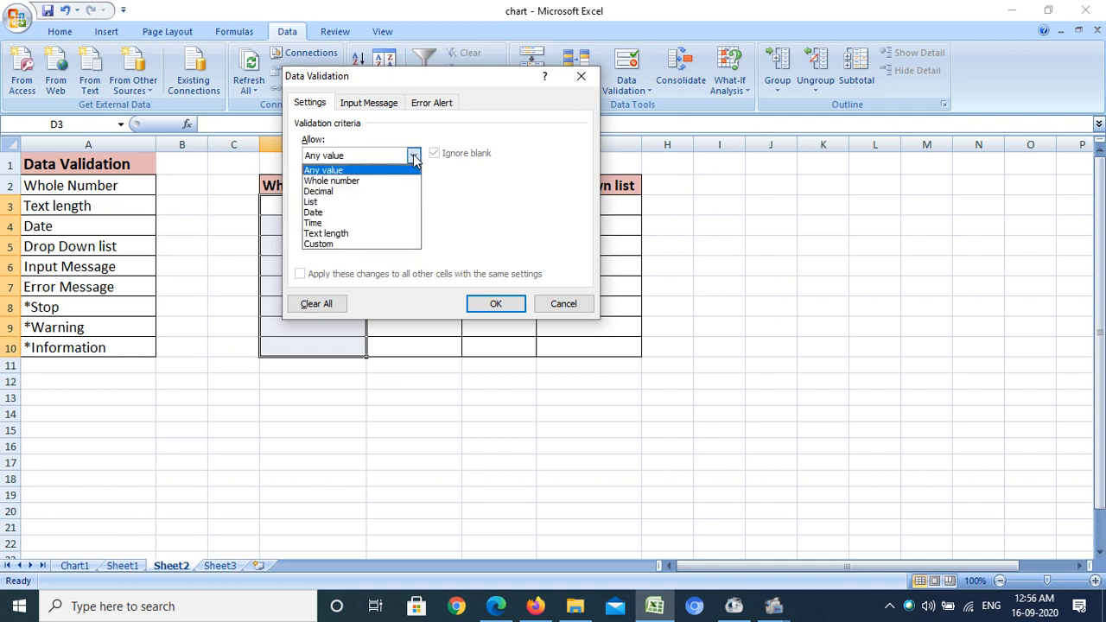
left_click(360, 185)
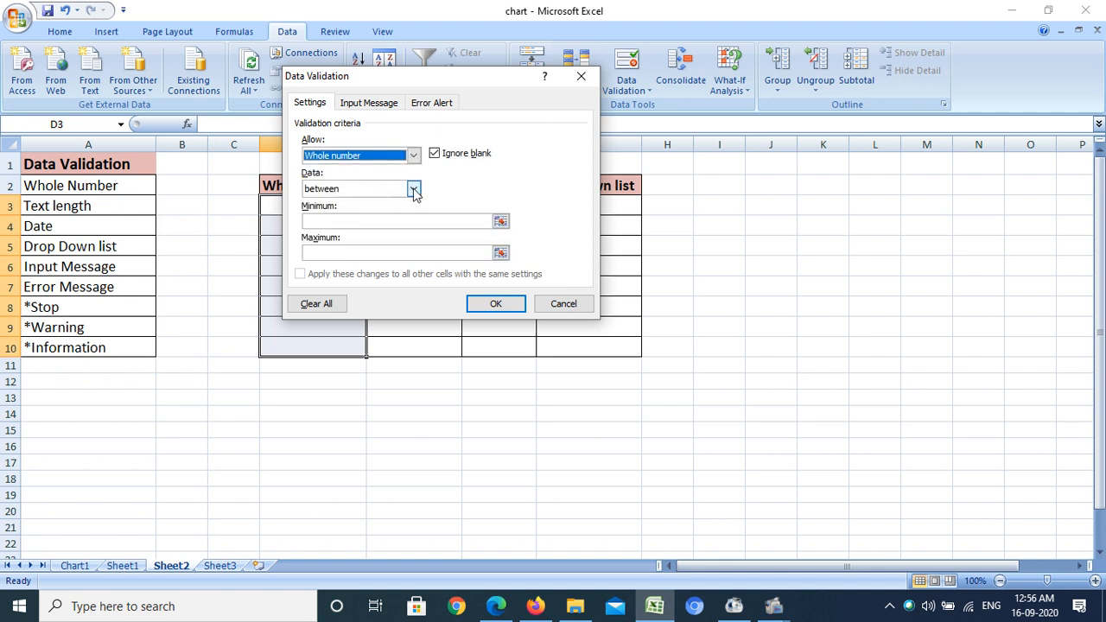
left_click(413, 189)
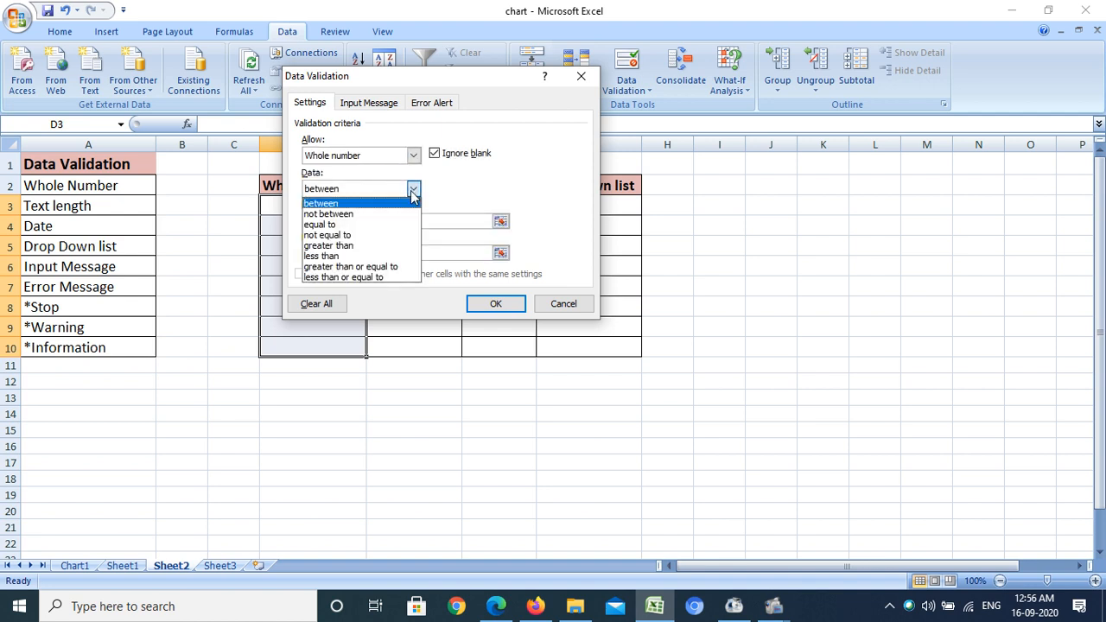
left_click(354, 204)
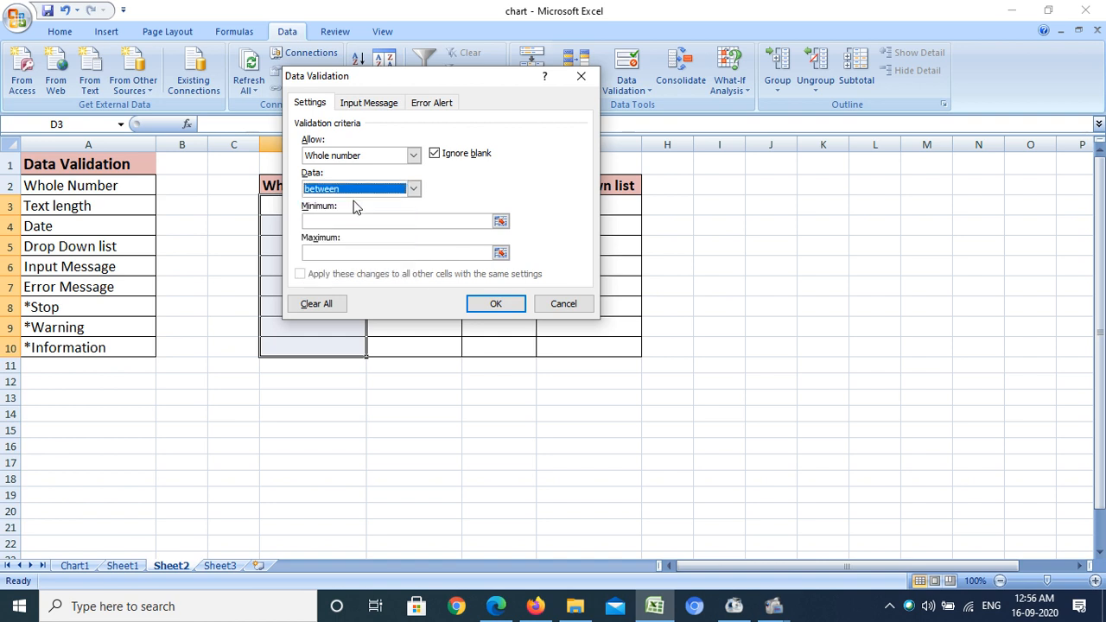
left_click(353, 222)
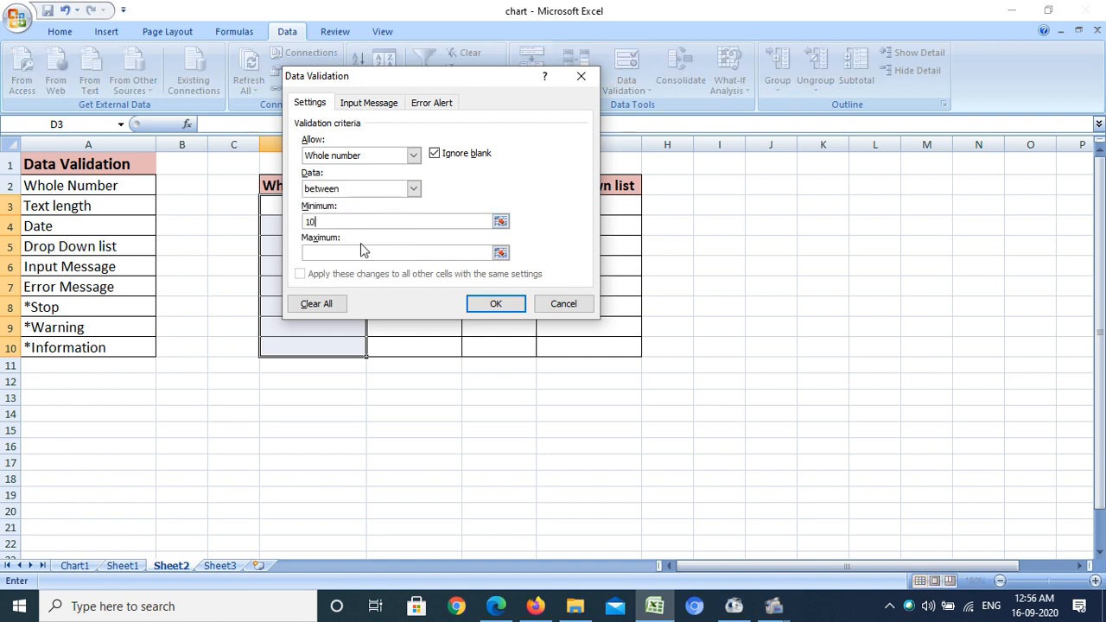
left_click(362, 253)
type("40")
left_click(498, 308)
Enter 11 in D3 and 16 in D4 to test the whole-number rule
left_click(294, 206)
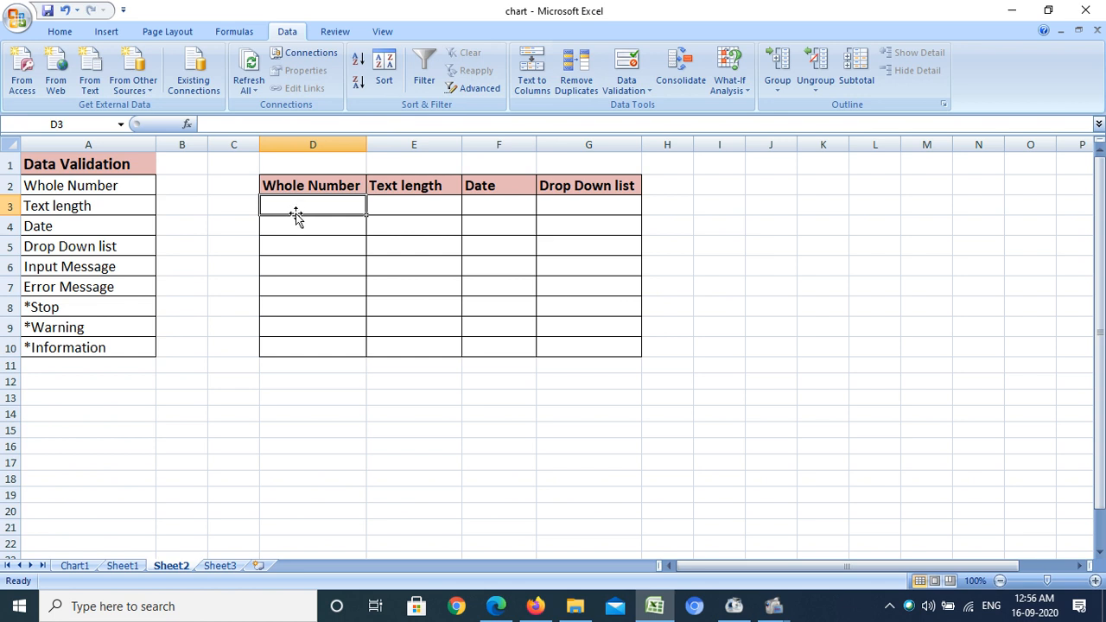
type("11")
key("Return")
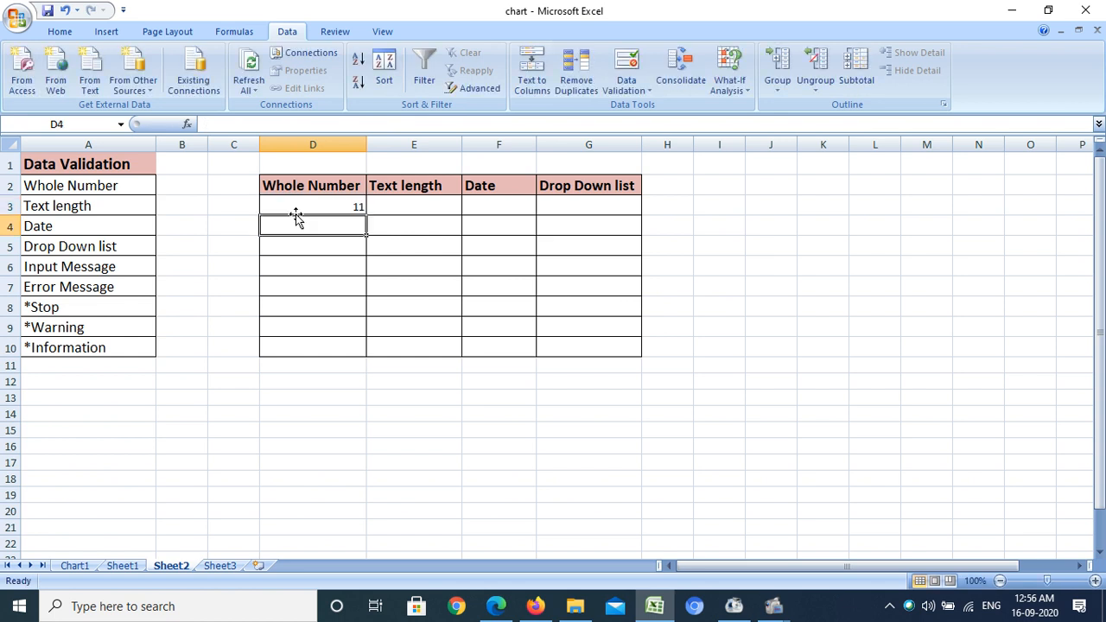
type("16")
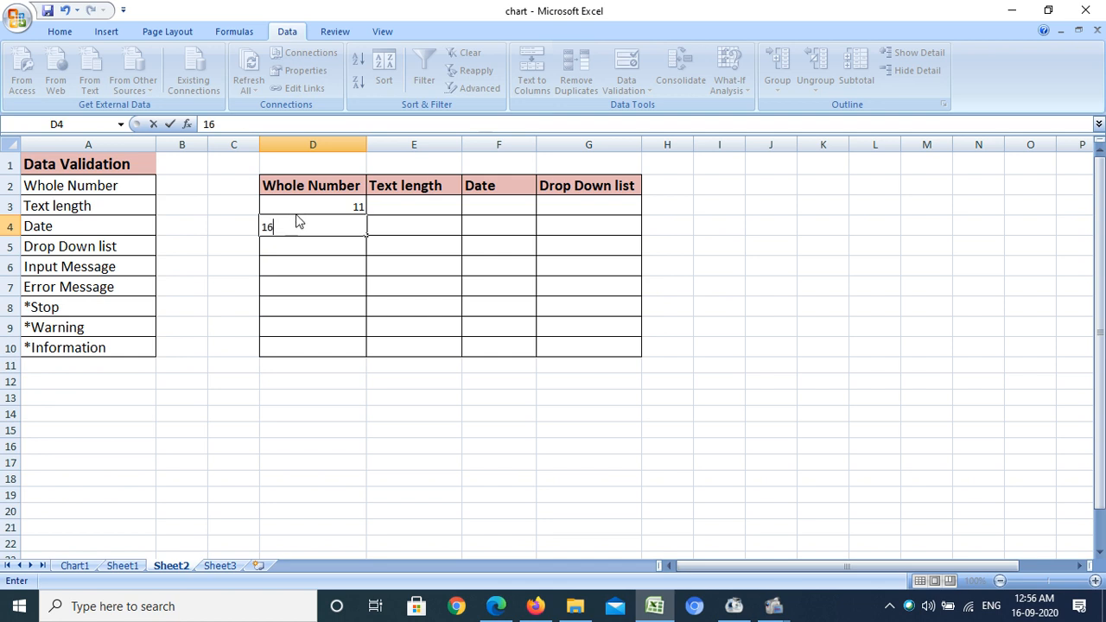
key("Return")
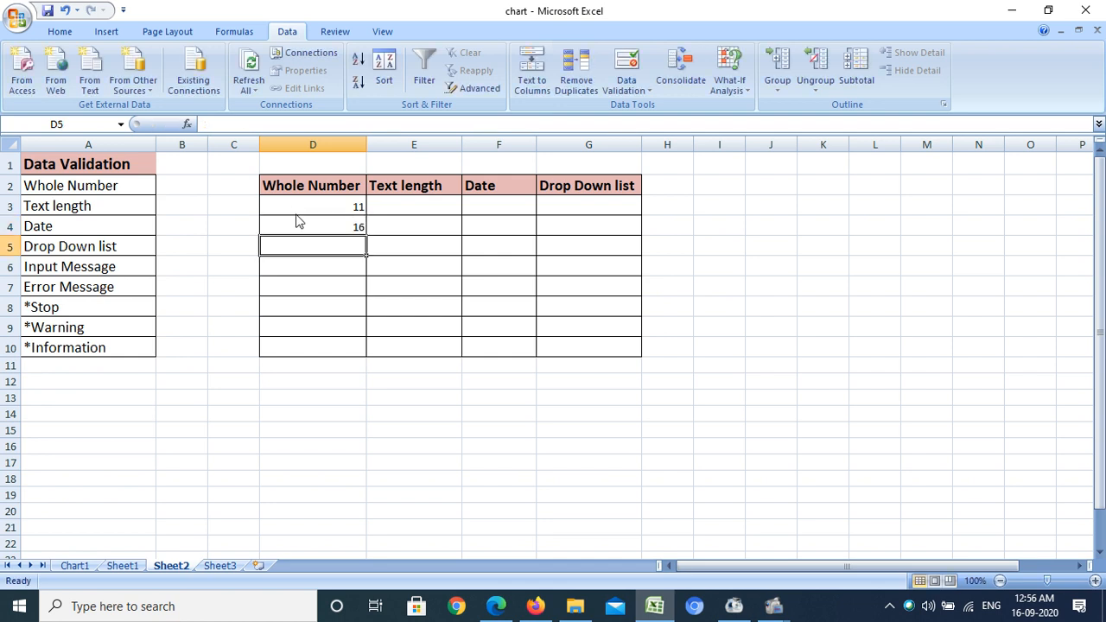
Try to enter 45 in D5, then close the validation alert
type("45")
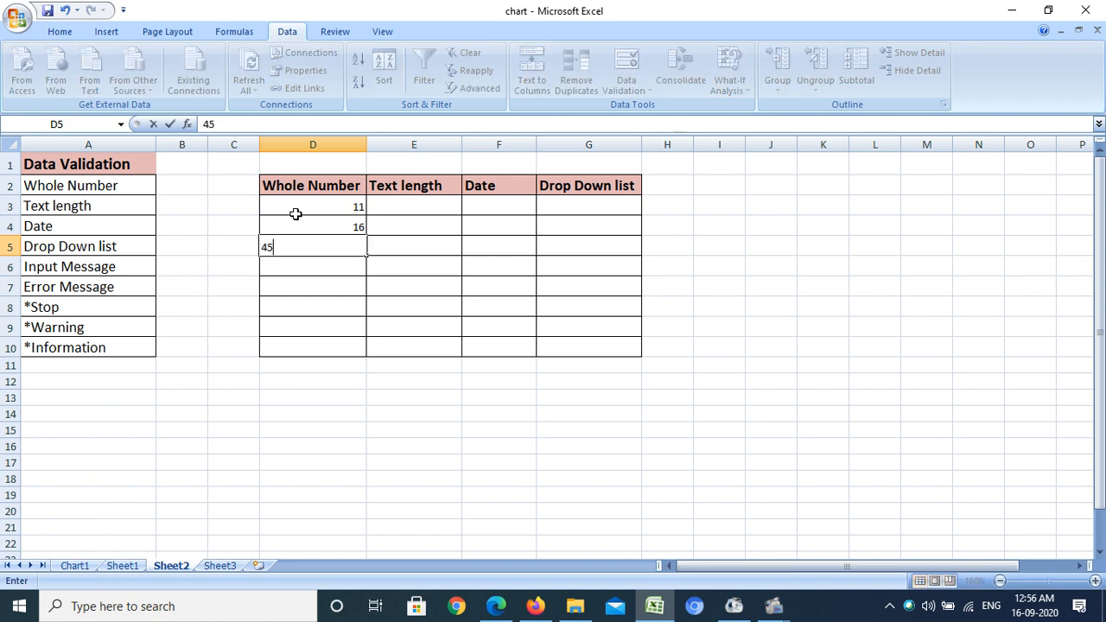
key("Return")
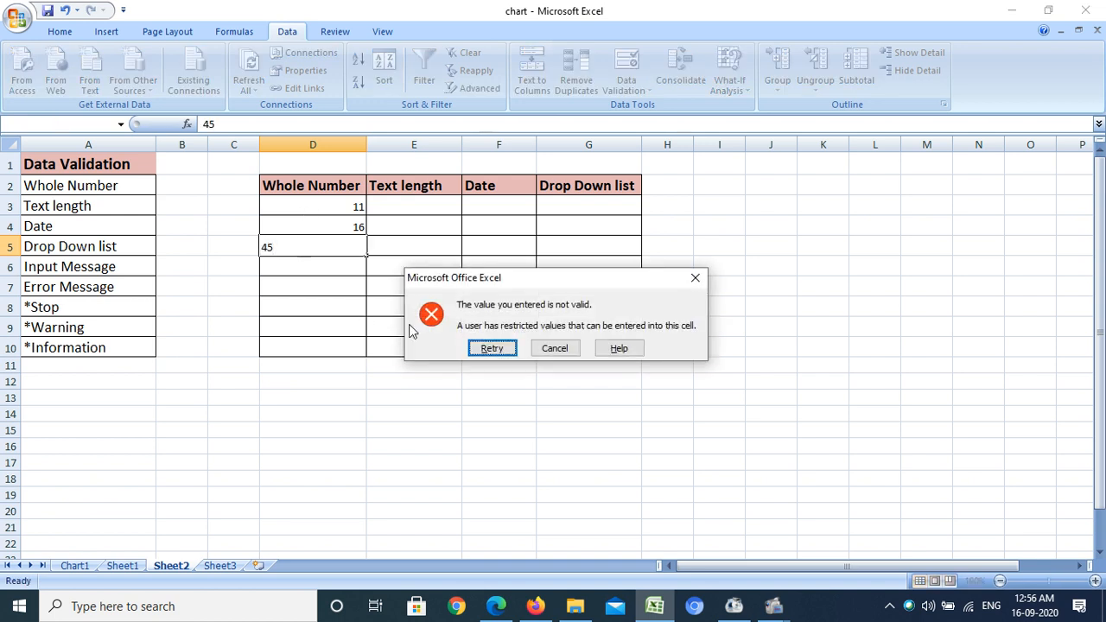
left_click_drag(564, 285, 522, 179)
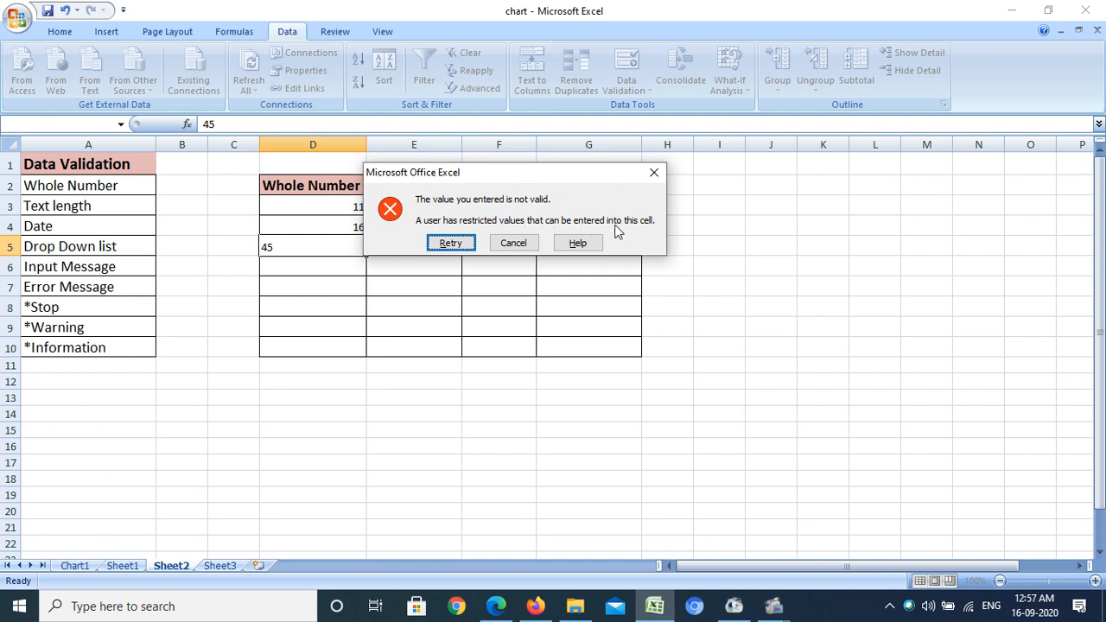
left_click(655, 173)
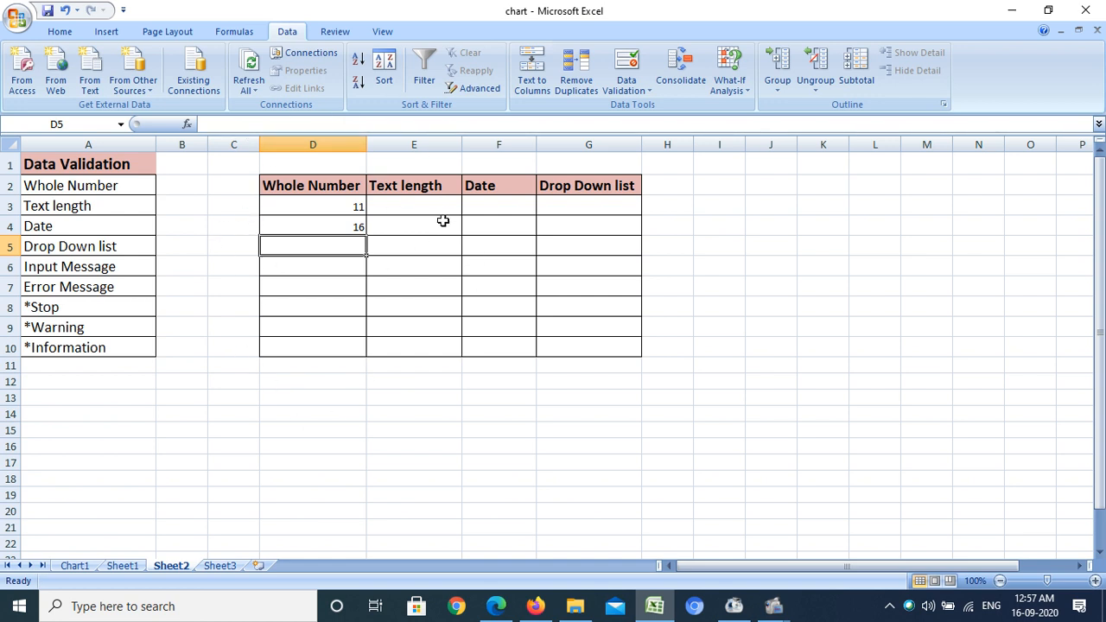
Set data validation on E3:E10 to allow a text length between 3 and 6 characters
left_click(401, 207)
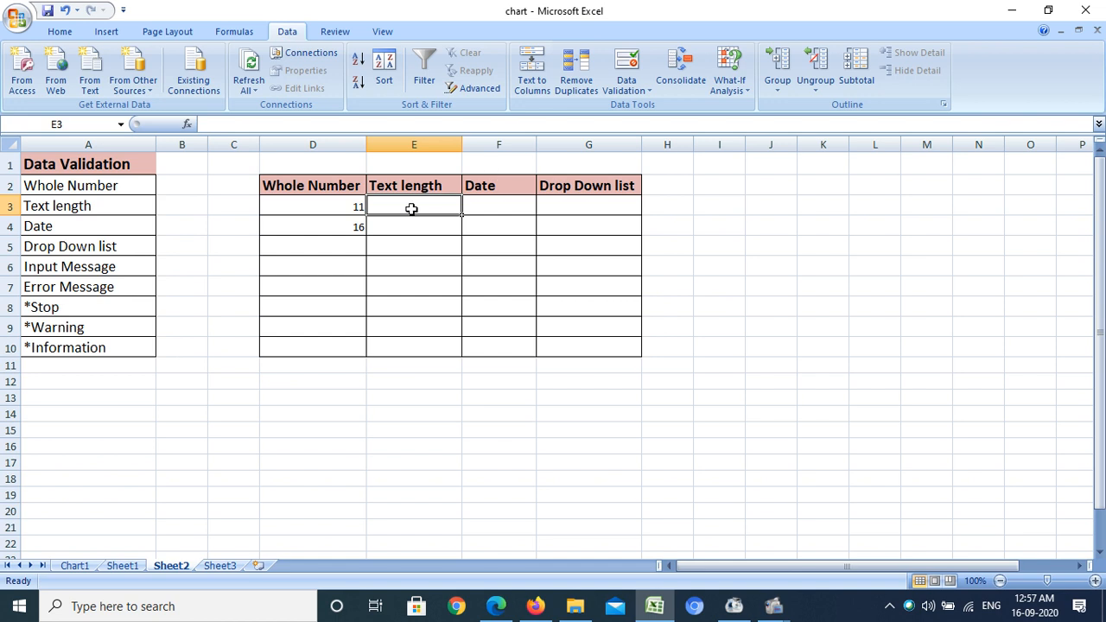
left_click_drag(410, 207, 411, 353)
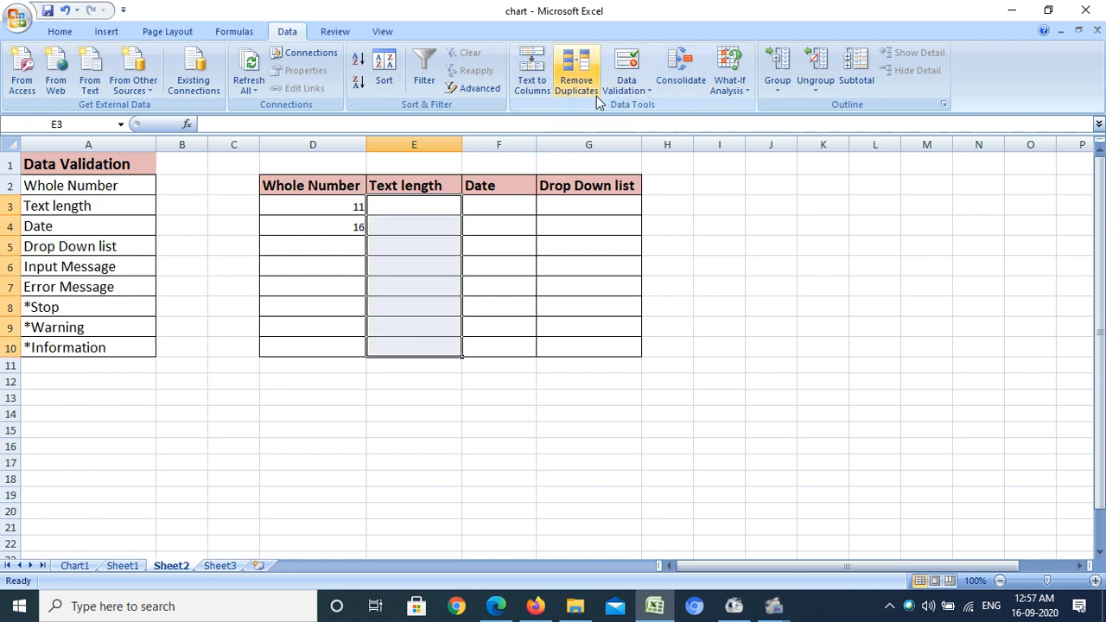
scroll(609, 86, "down", 1)
left_click(624, 89)
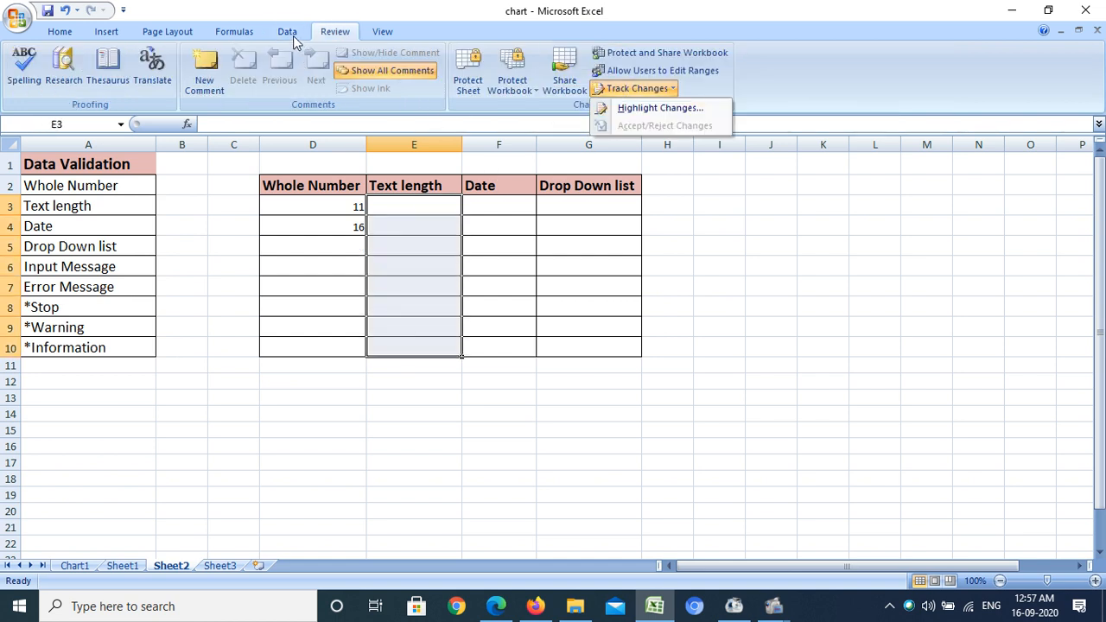
left_click(293, 38)
left_click(629, 89)
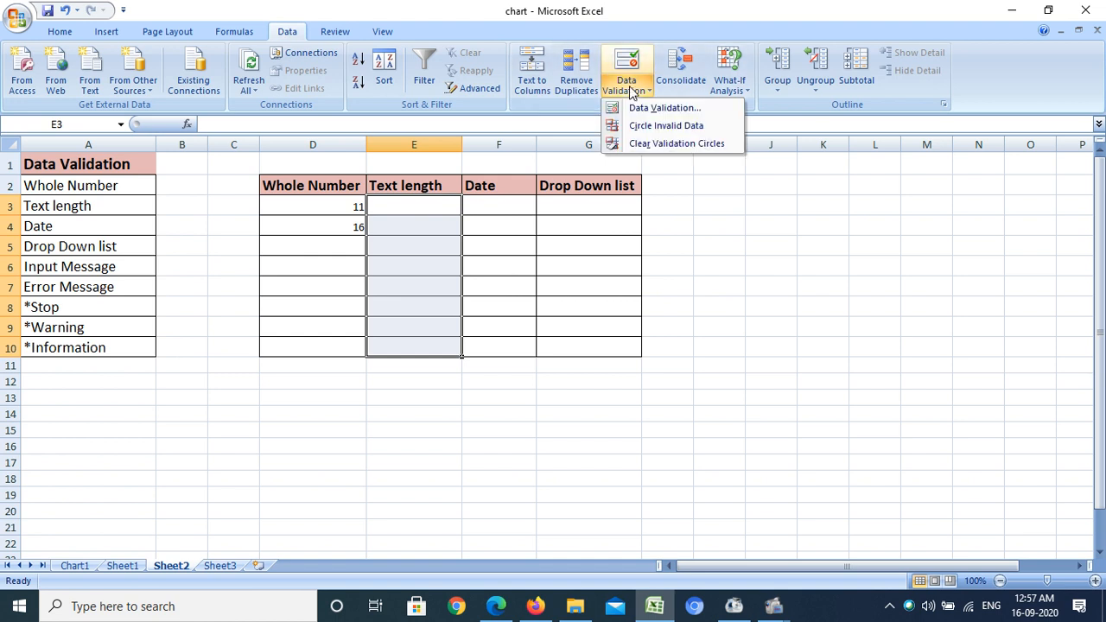
left_click(633, 107)
left_click(413, 158)
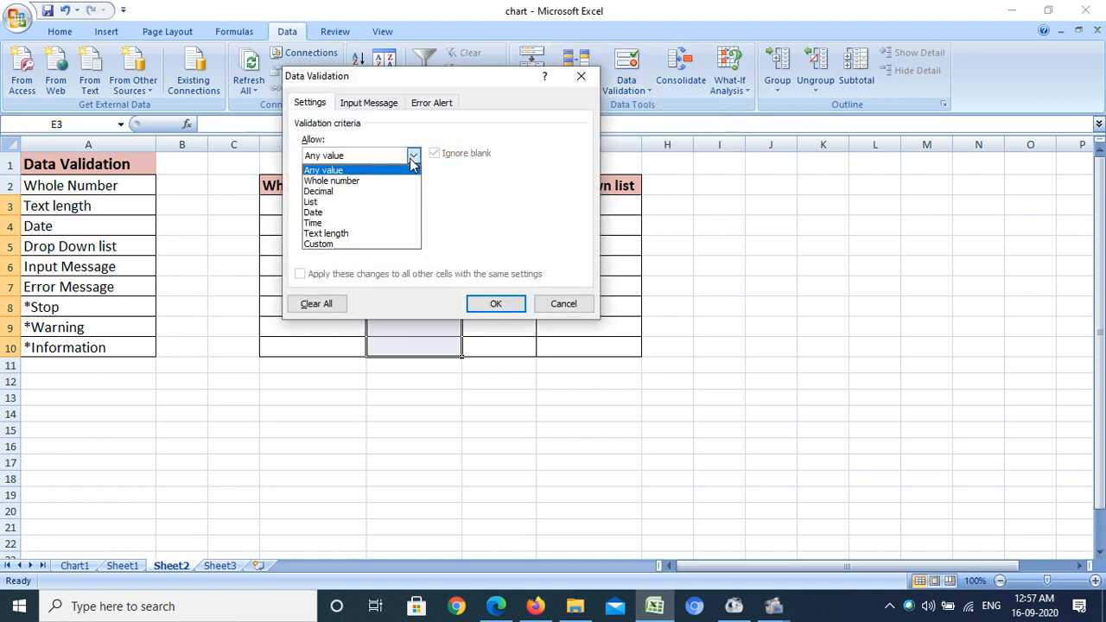
left_click(346, 236)
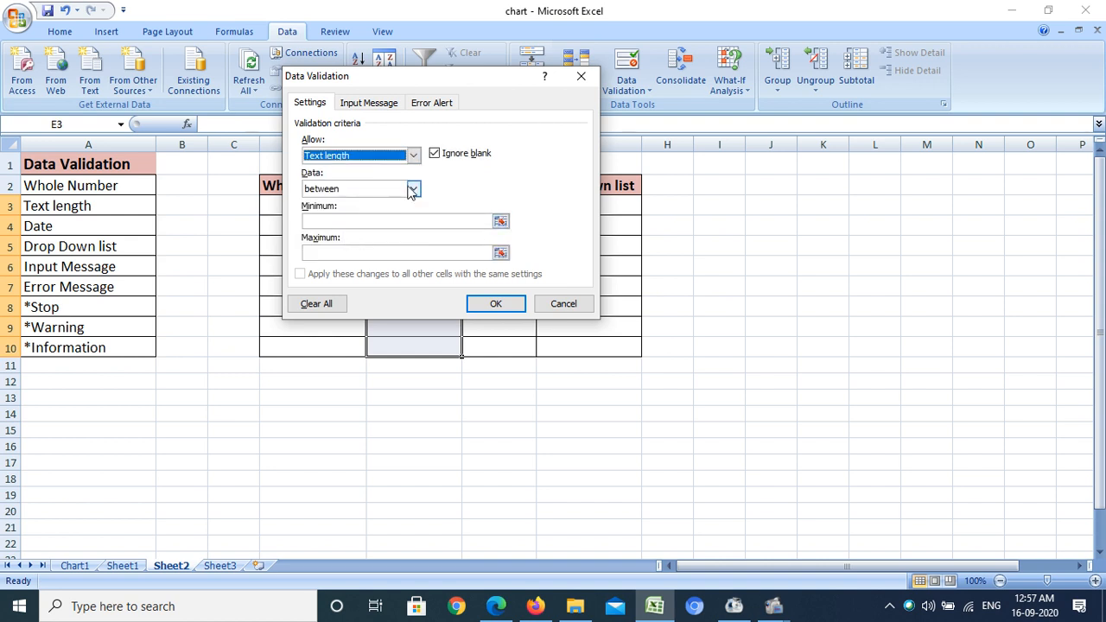
left_click(413, 190)
left_click(373, 204)
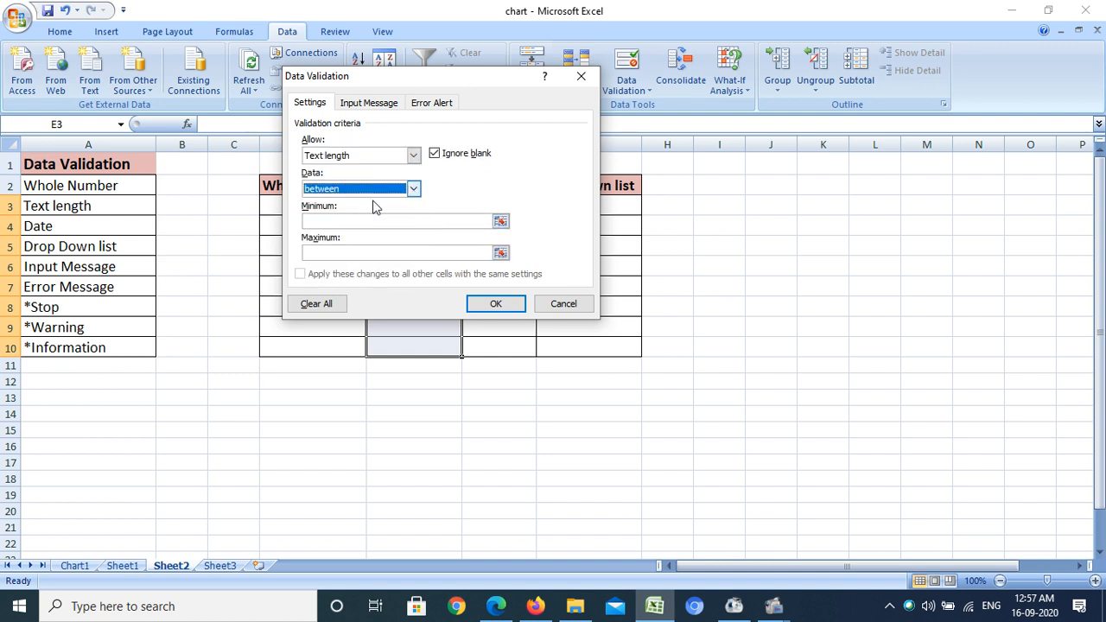
left_click(340, 222)
type("3")
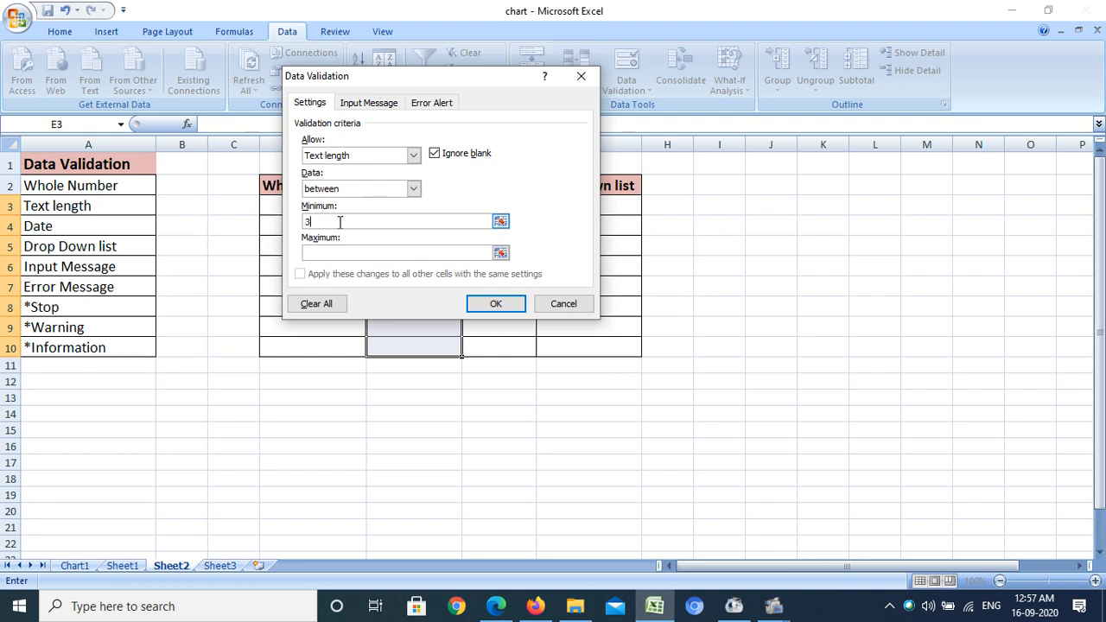
left_click(340, 252)
Browse the Input Message and Error Alert tabs, then apply the text-length validation
left_click(368, 103)
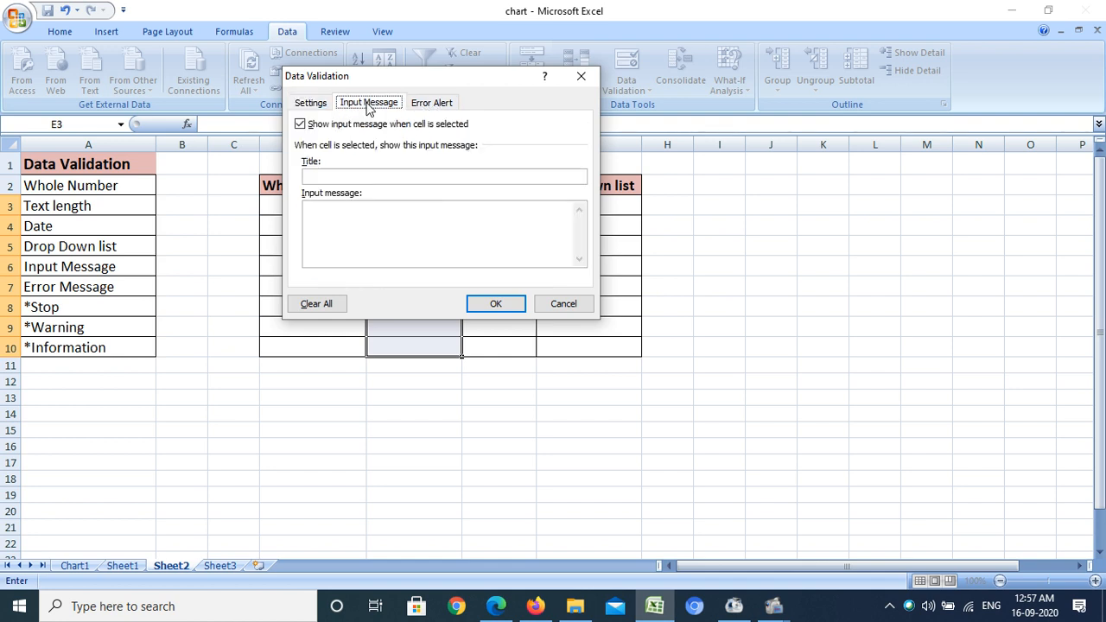
left_click(434, 104)
left_click(312, 102)
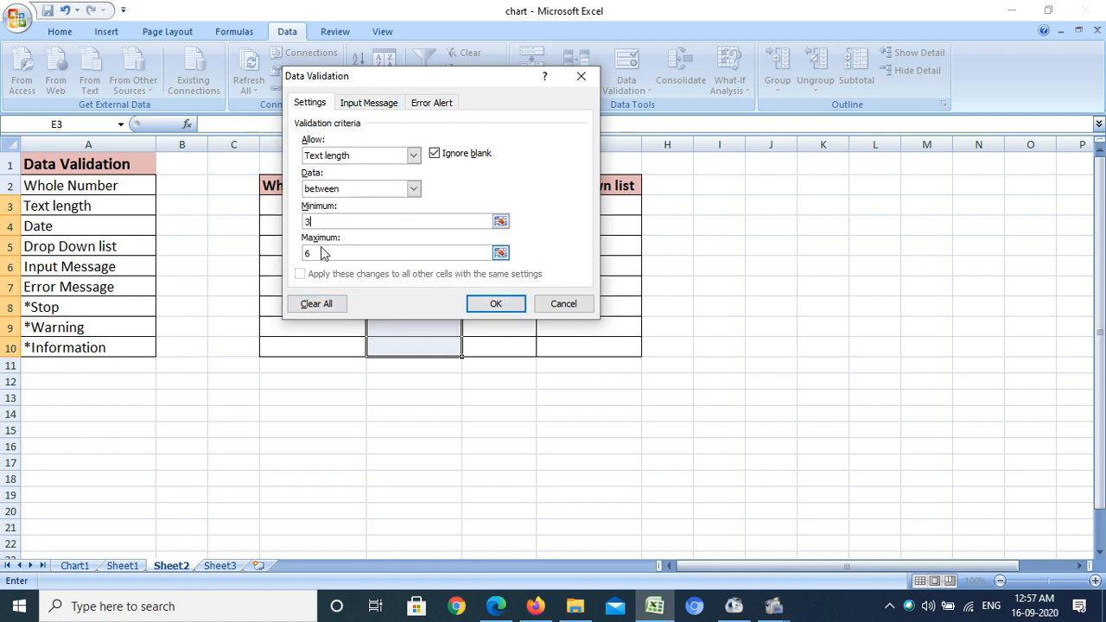
left_click(487, 302)
Enter a person's first name in E3 to test the text-length rule
left_click(397, 210)
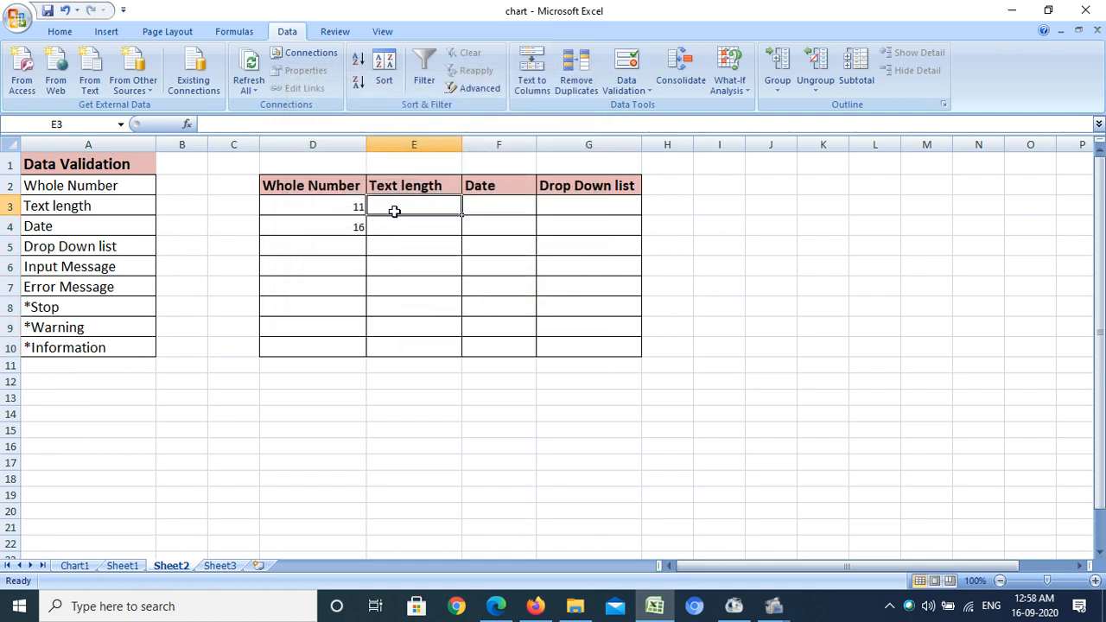
type("ruc")
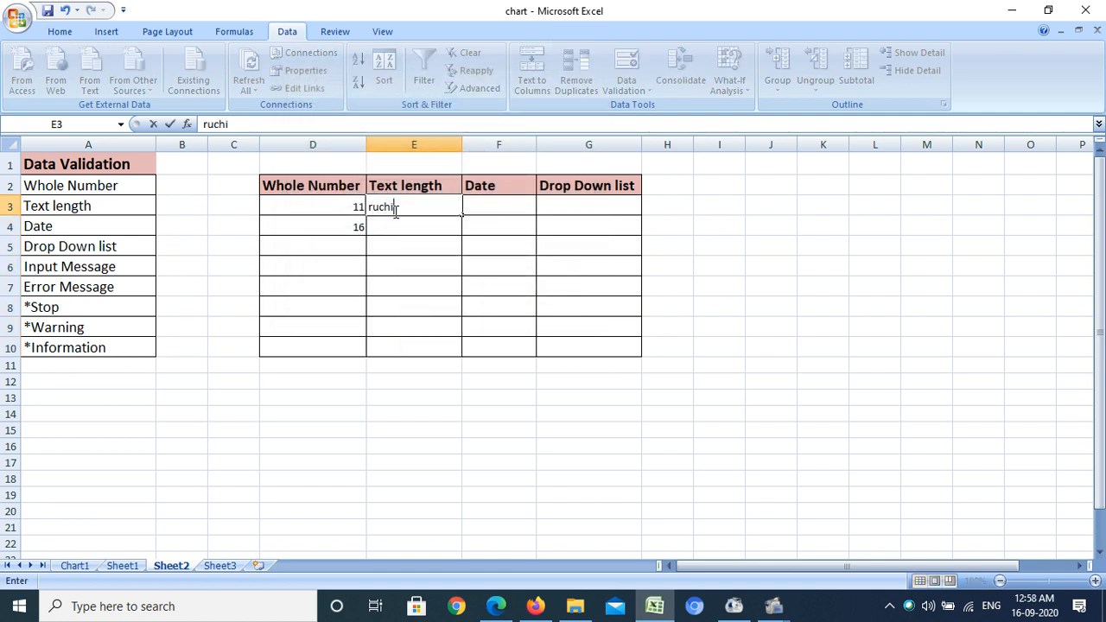
type("hi")
left_click(450, 227)
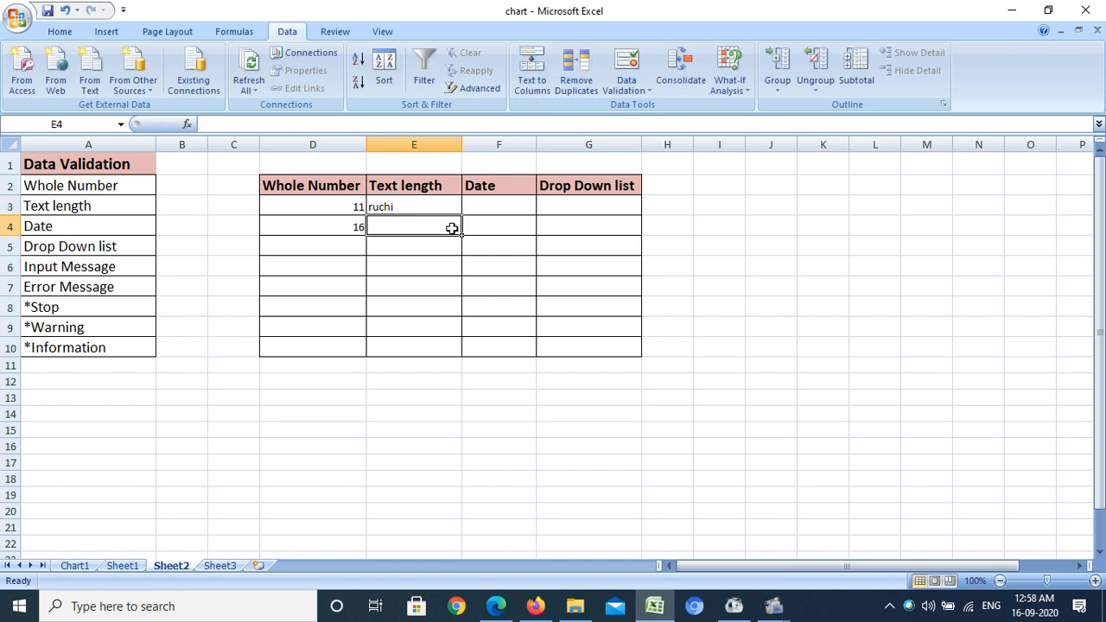
Try to enter a person's full name in E4 to test the text-length rule, then cancel the validation alert
left_click(391, 206)
left_click(398, 227)
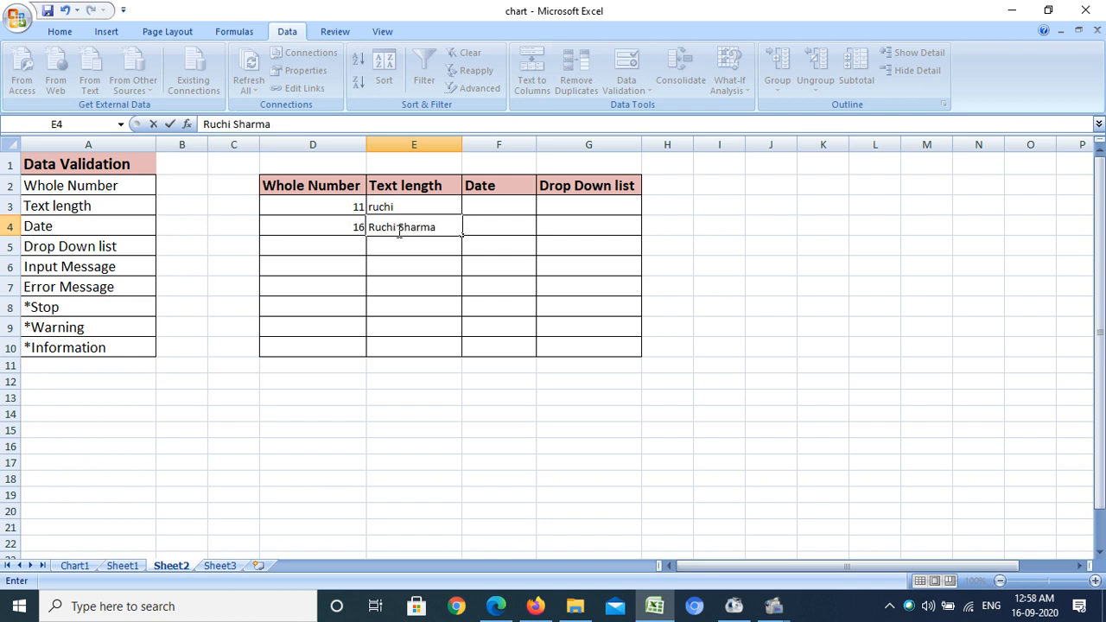
key("Return")
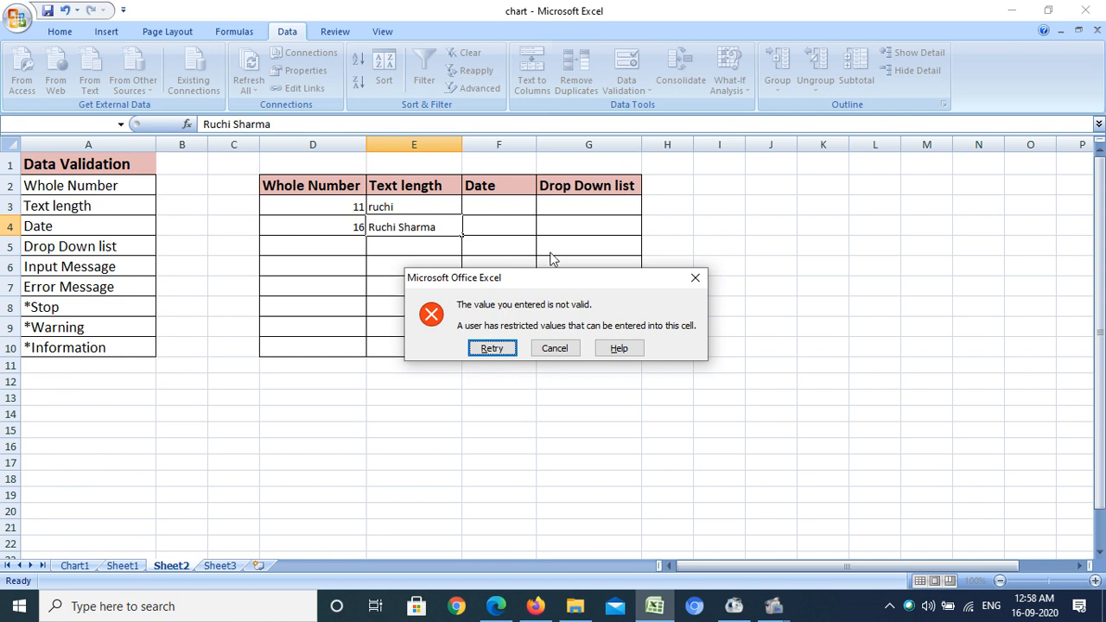
left_click_drag(550, 279, 433, 147)
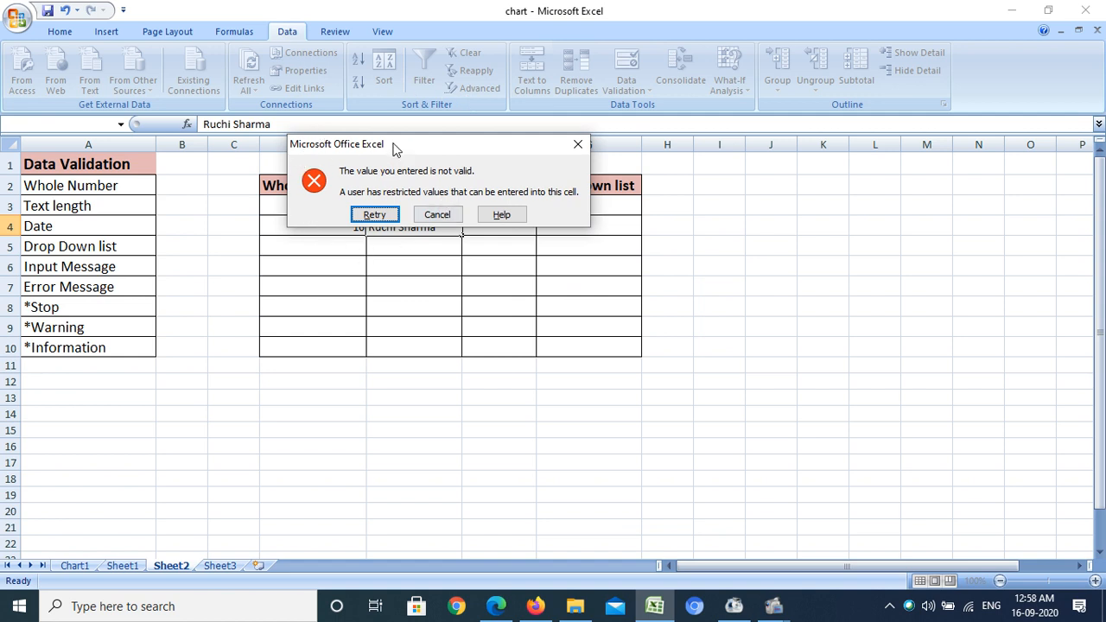
mouse_move(393, 145)
left_mouse_down()
mouse_move(363, 145)
mouse_move(403, 143)
left_mouse_up()
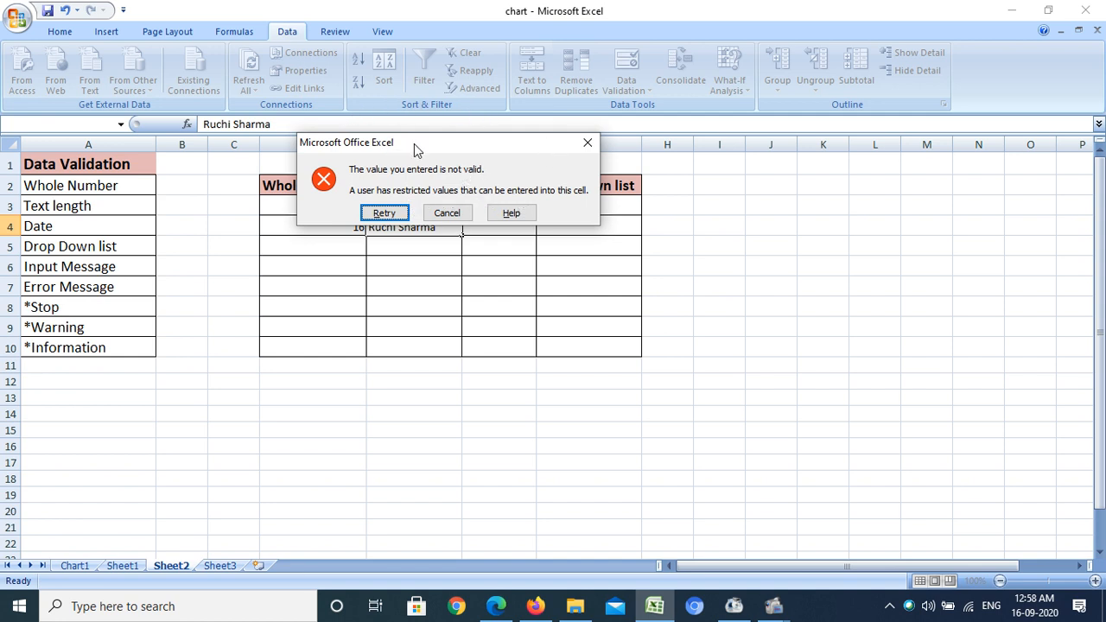
left_click_drag(403, 142, 399, 143)
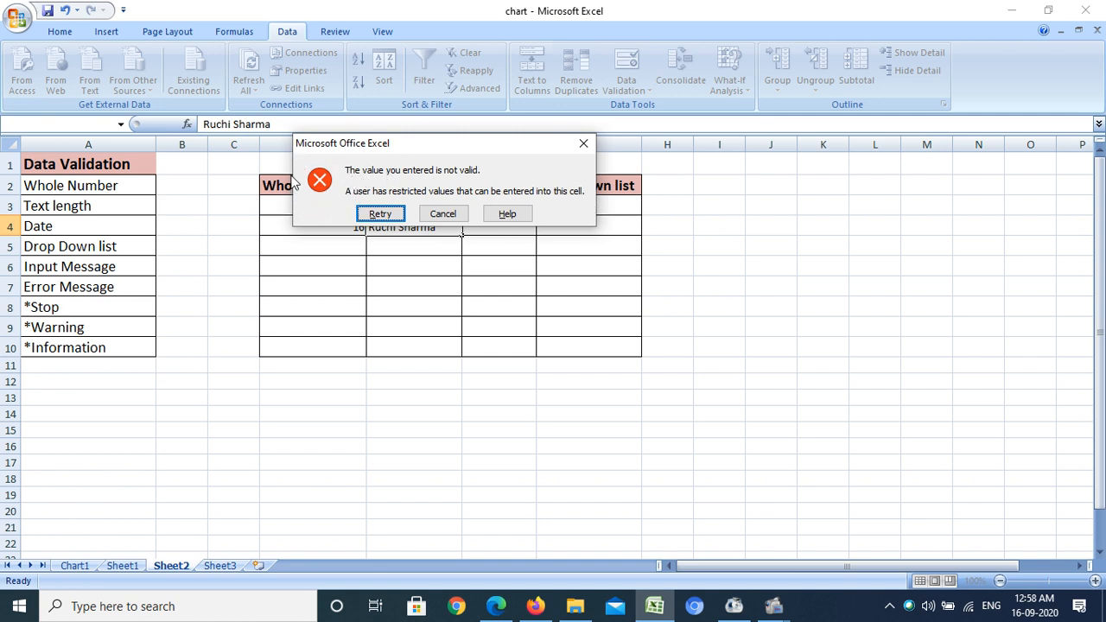
left_click(443, 215)
Add an input message titled "Enter Data" reading "Enter Text of length 3 to 6 only" to the validation on E3:E10
left_click_drag(413, 206, 417, 348)
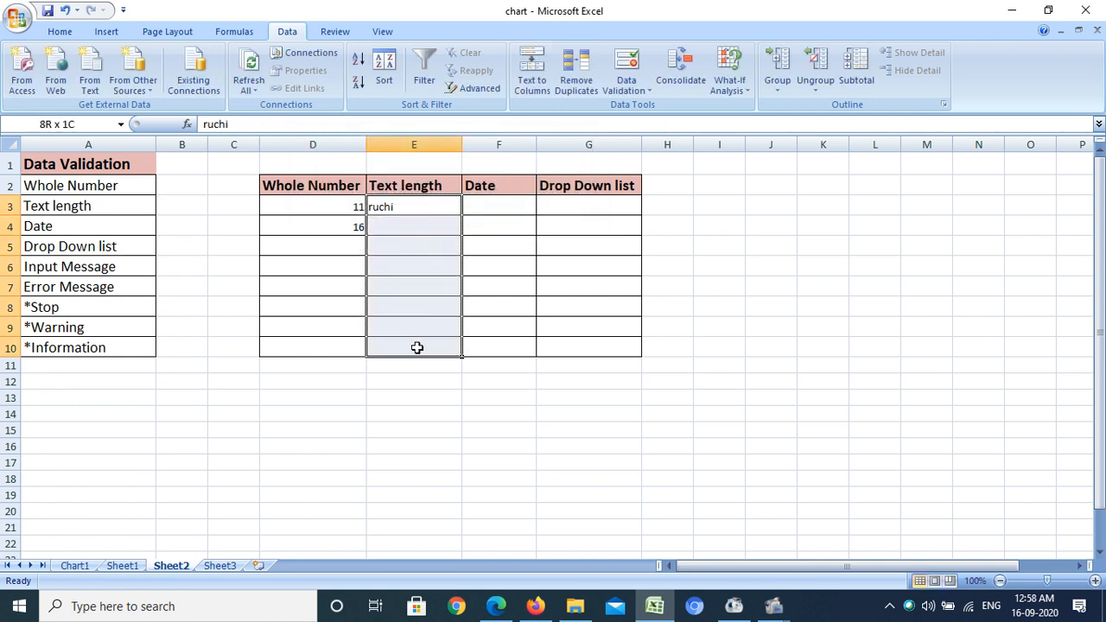
left_click(629, 90)
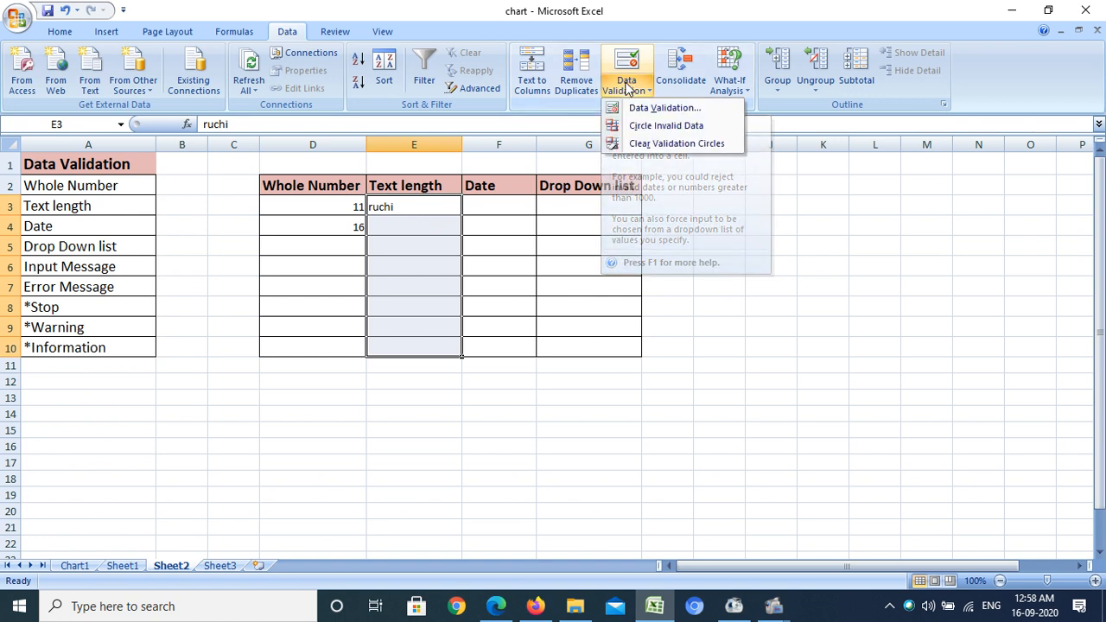
left_click(647, 111)
left_click_drag(462, 81, 648, 69)
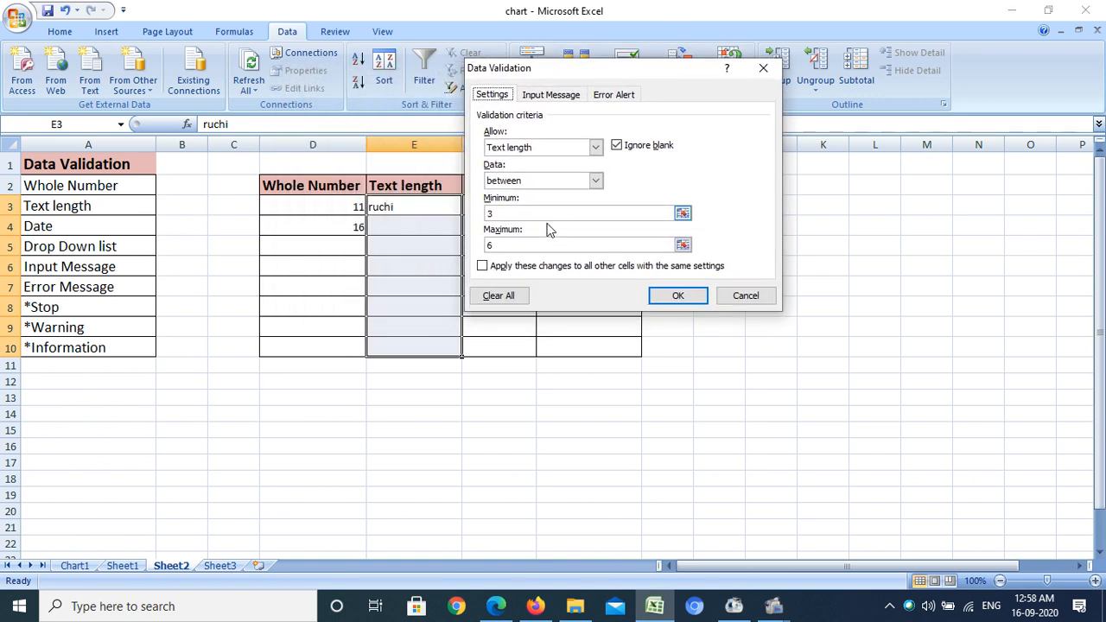
left_click(551, 95)
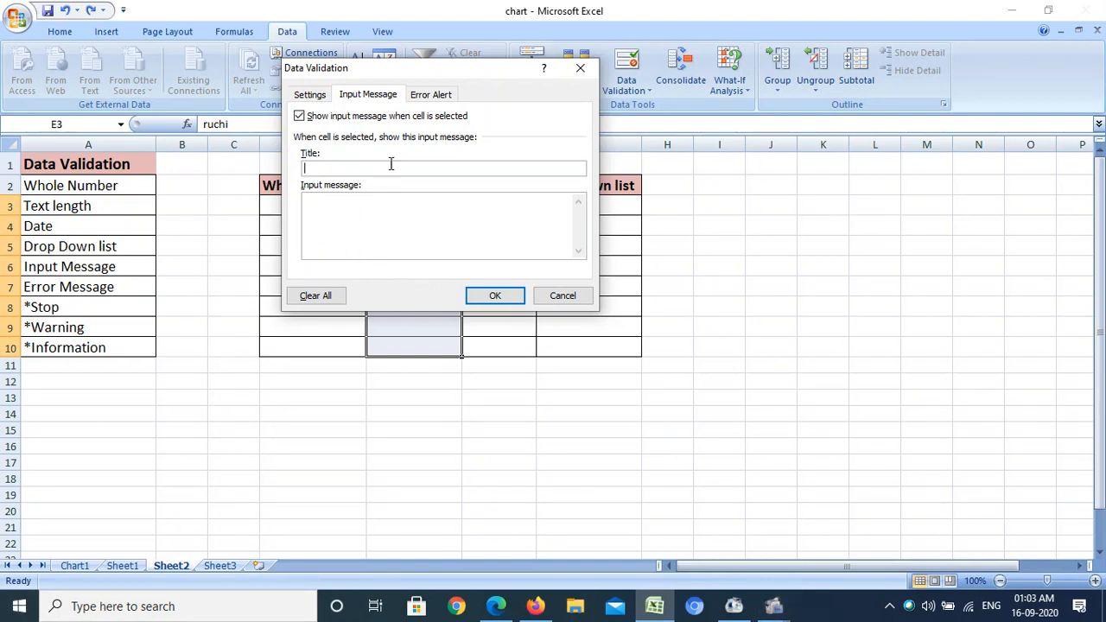
left_click(378, 206)
left_click(350, 169)
type("Enter D")
left_click(363, 220)
type("Enter")
key("BackSpace")
key("BackSpace")
key("BackSpace")
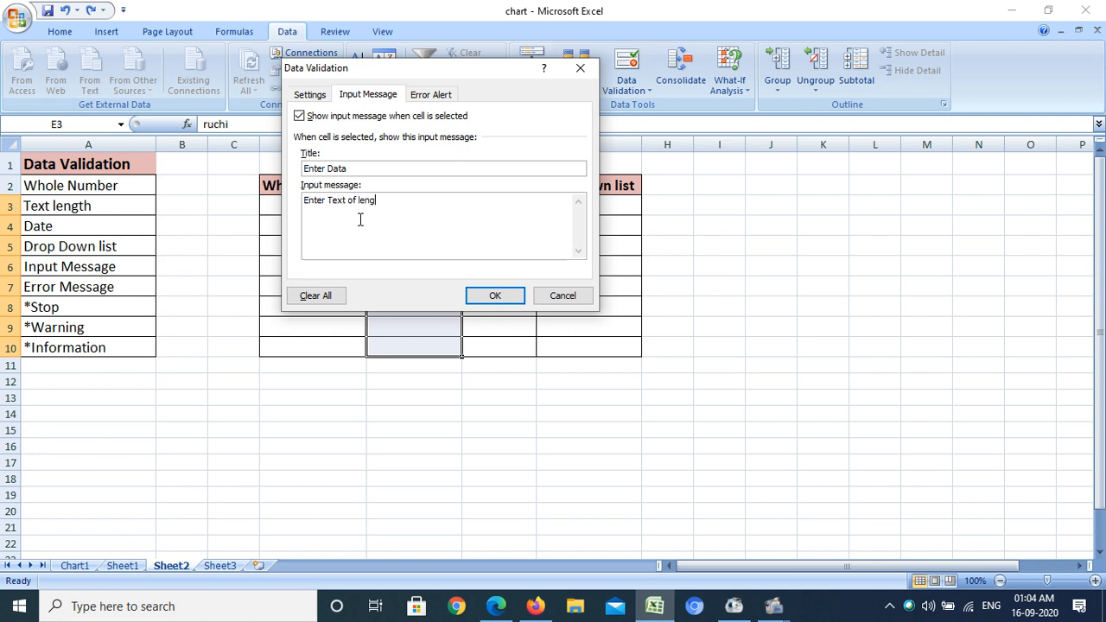
type("th 3 to 6 only")
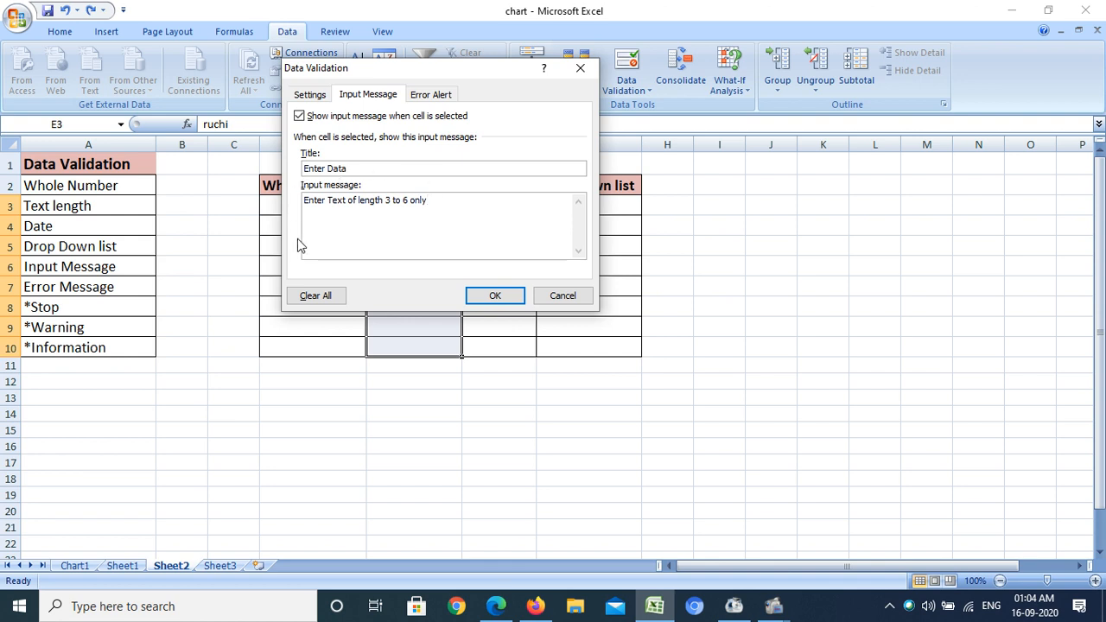
Compare the Warning, Information and Stop error alert styles, keeping Stop selected
left_click(432, 96)
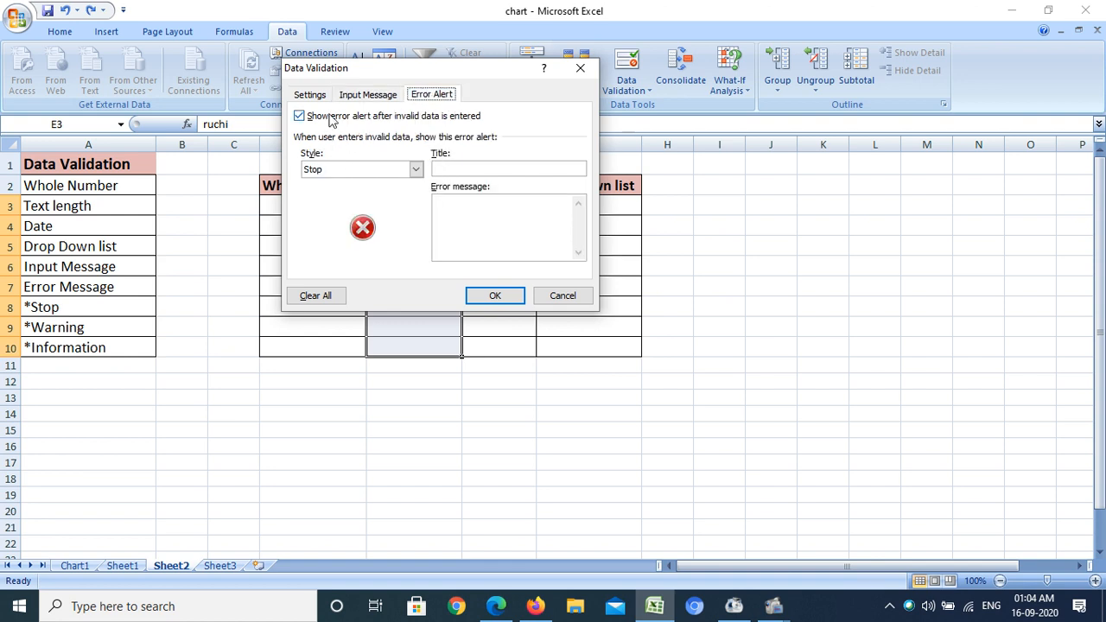
left_click(414, 170)
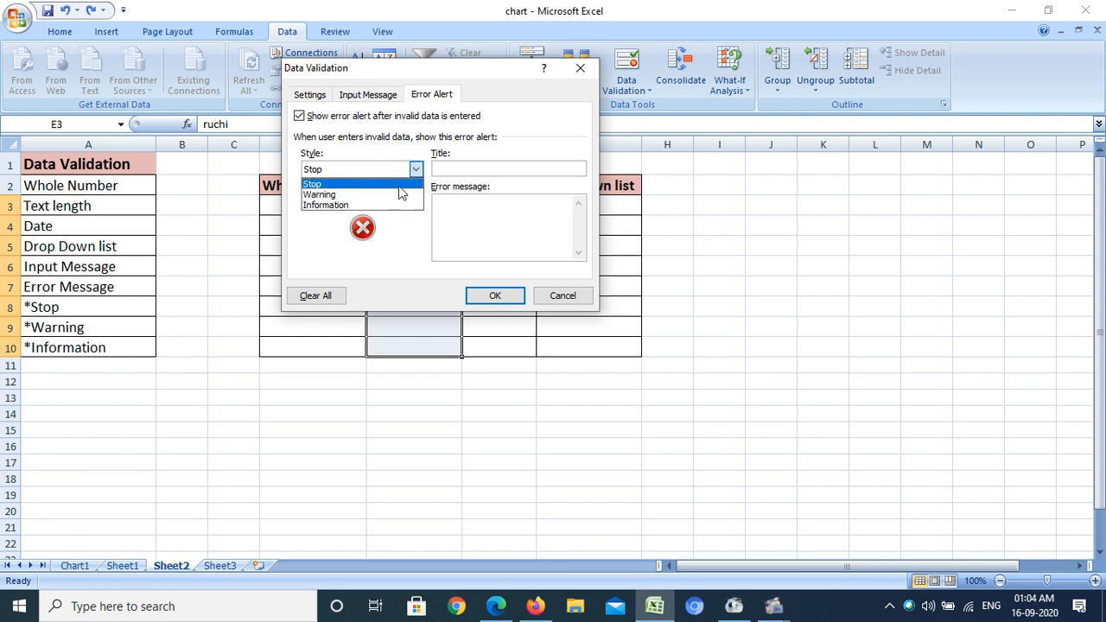
left_click(355, 195)
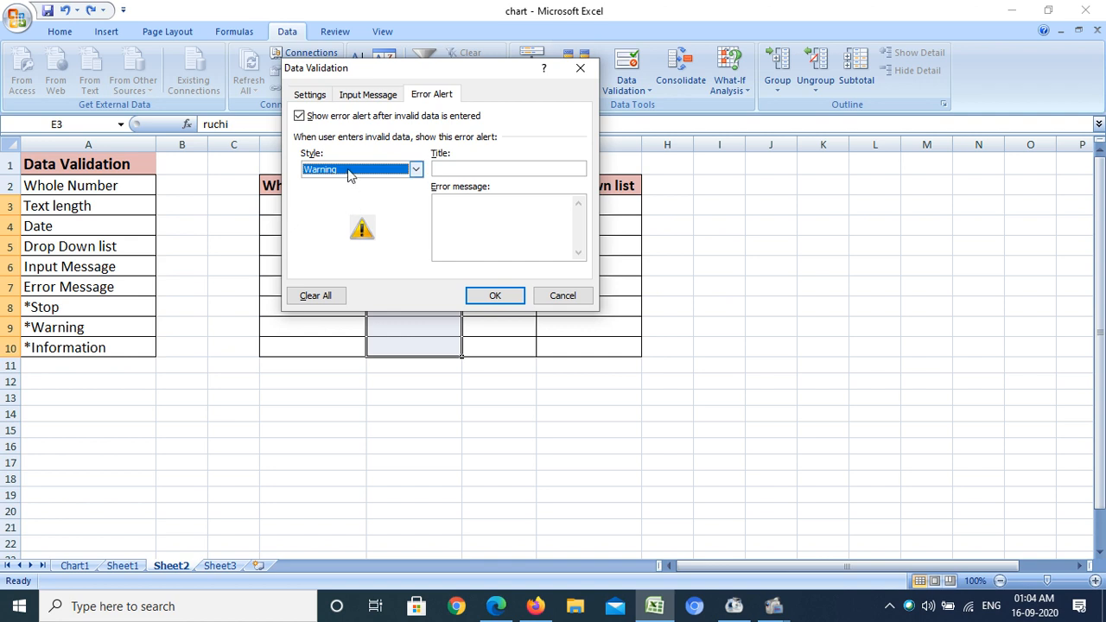
left_click(349, 172)
left_click(344, 209)
left_click(328, 176)
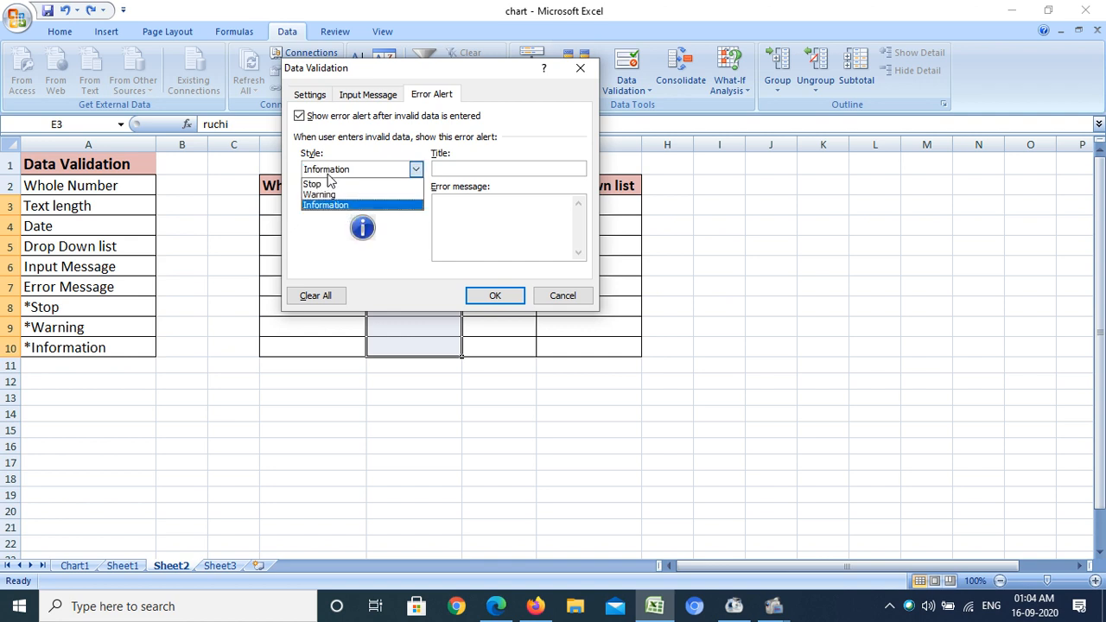
left_click(313, 184)
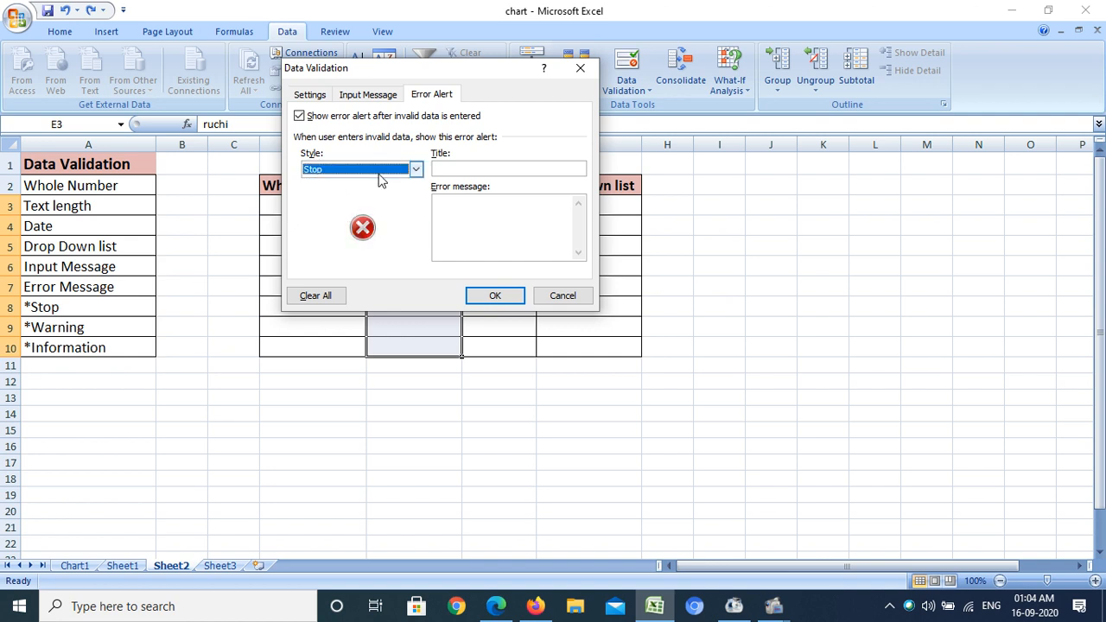
Set the error alert title to "Error Message" and its message to "Wrong Entery", then apply the validation
left_click(447, 169)
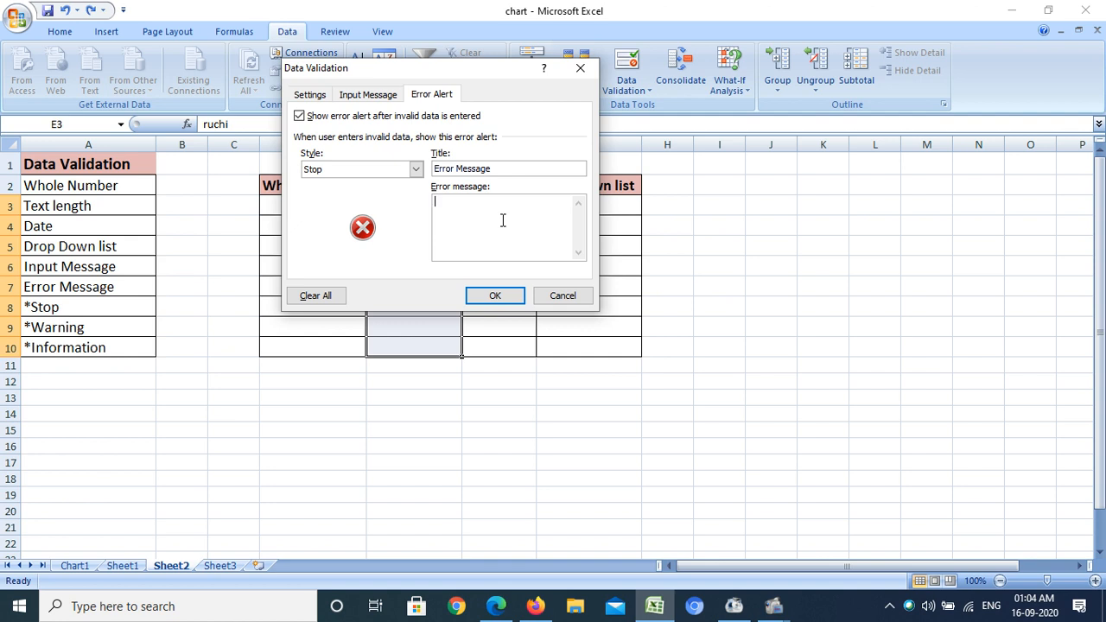
type("g Entery")
left_click(508, 298)
Select cells in the Text length column to view the input message tooltip
left_click(401, 210)
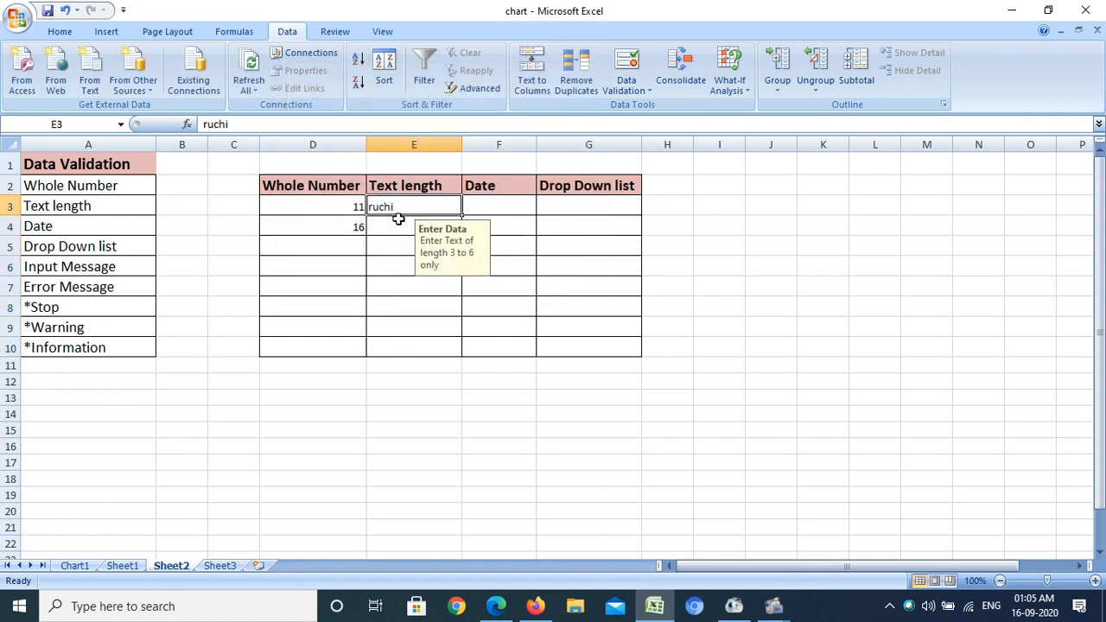
left_click(393, 224)
left_click(395, 246)
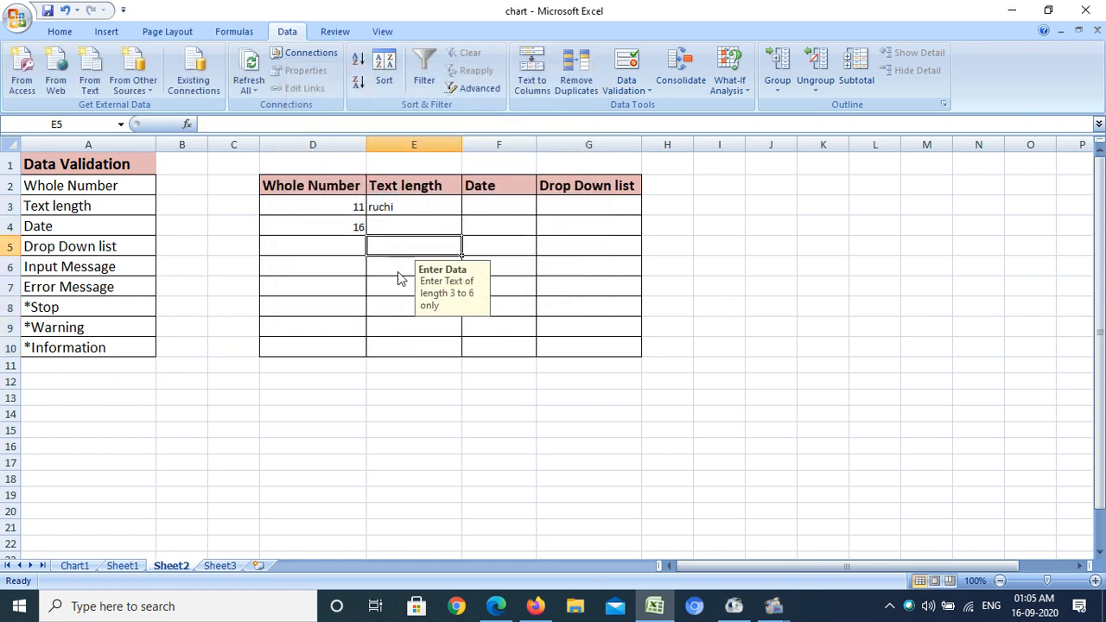
left_click(398, 278)
left_click(393, 223)
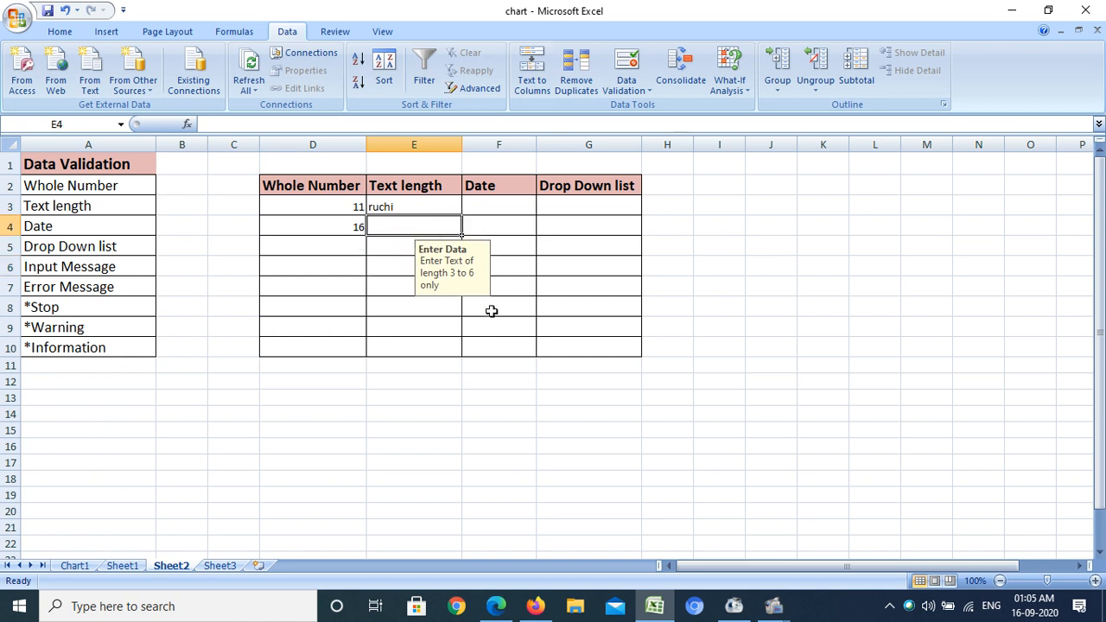
left_click(472, 255)
mouse_move(472, 250)
left_mouse_down()
mouse_move(463, 250)
mouse_move(476, 246)
left_mouse_up()
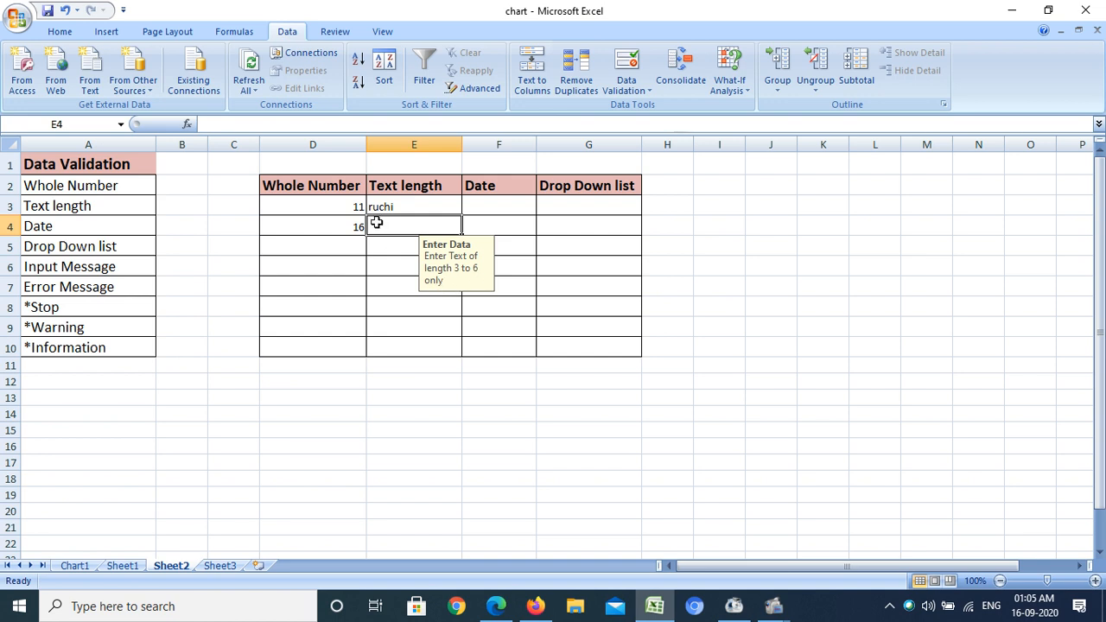
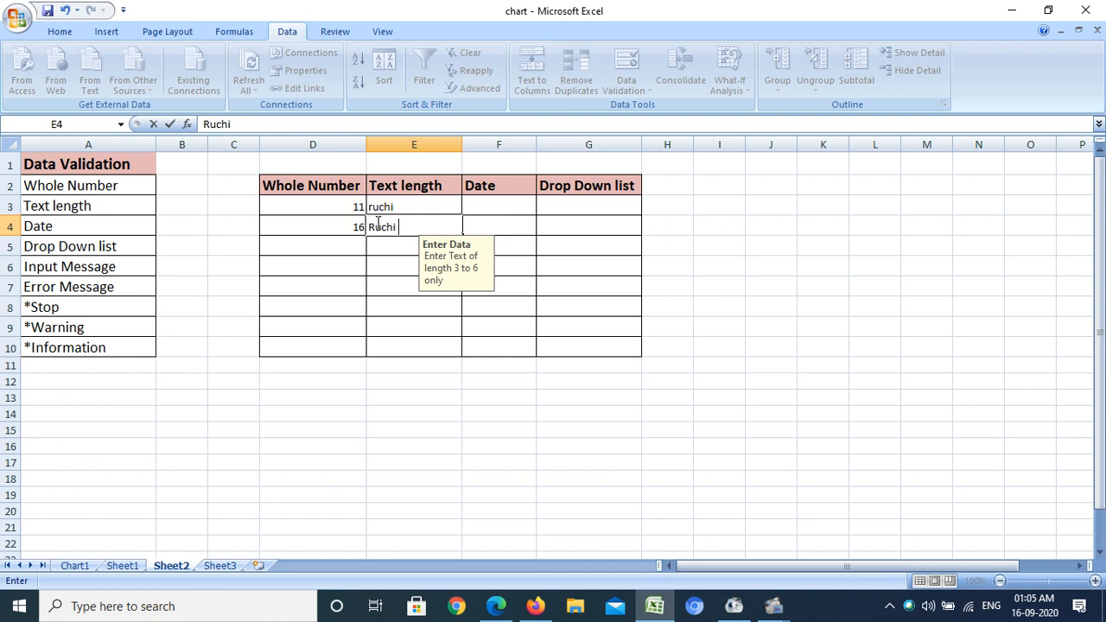
Try again to enter a person's full name in E4 and cancel the custom error alert
key("Return")
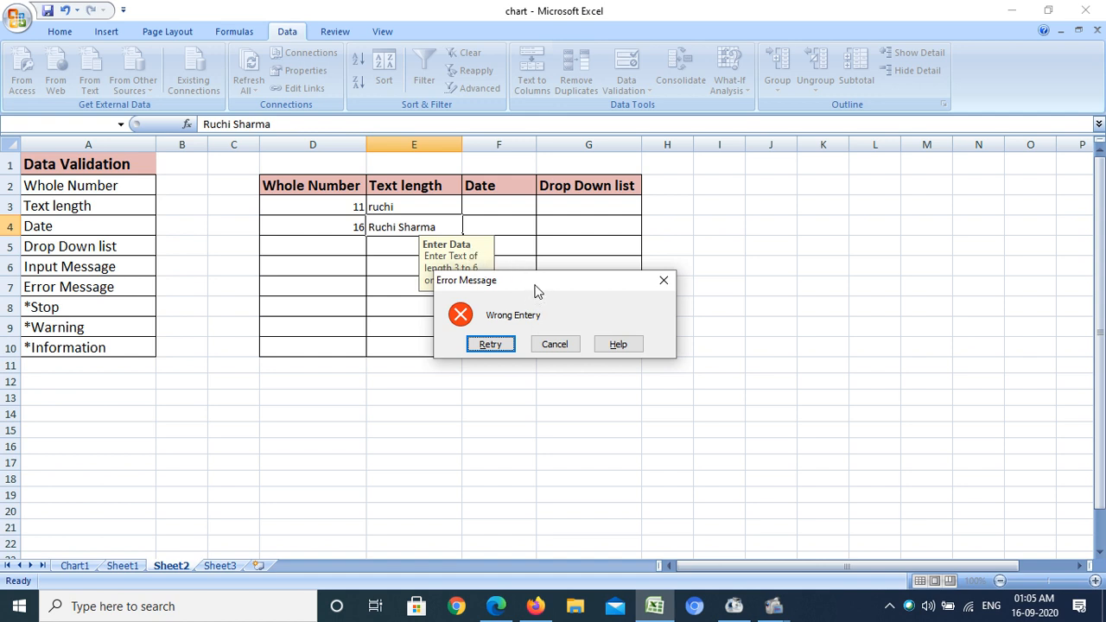
left_click_drag(536, 291, 414, 143)
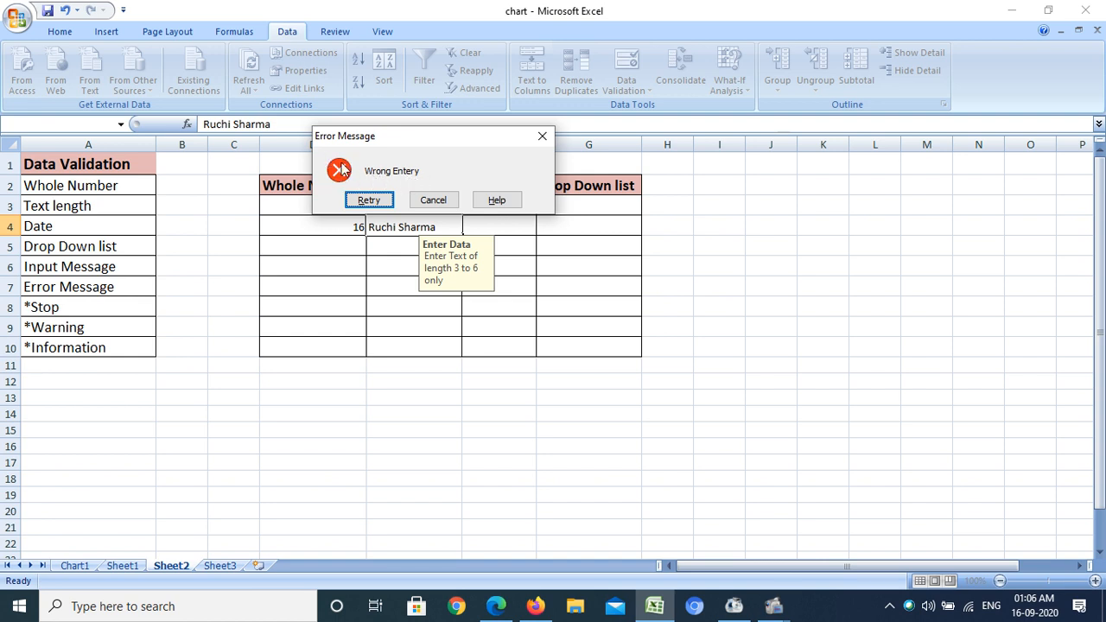
left_click(434, 201)
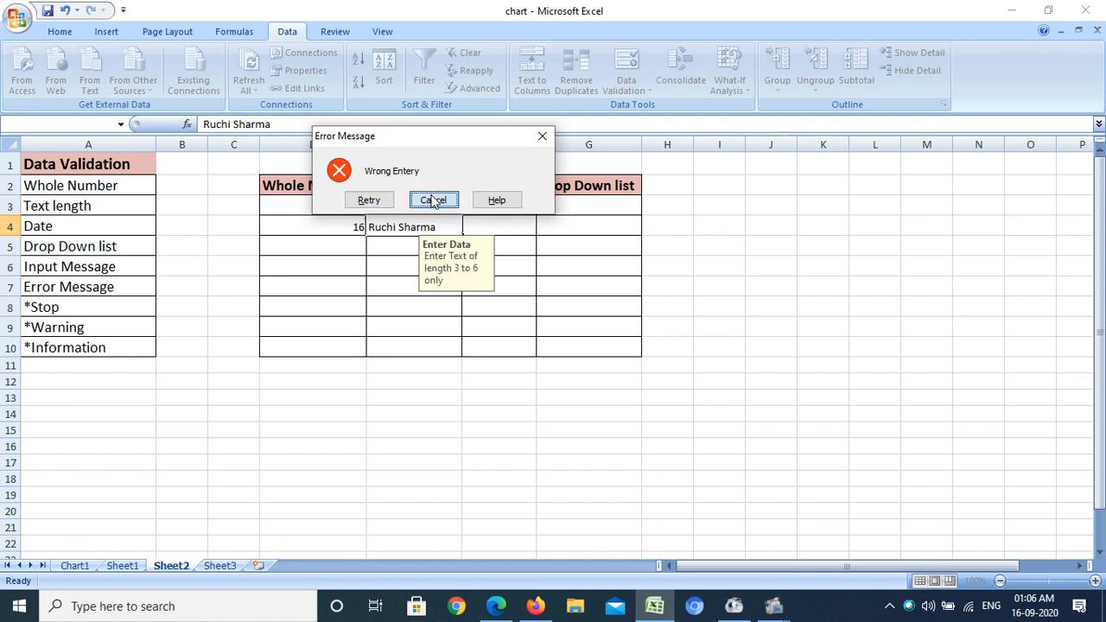
Dismiss the error alert and widen column F
left_click(499, 206)
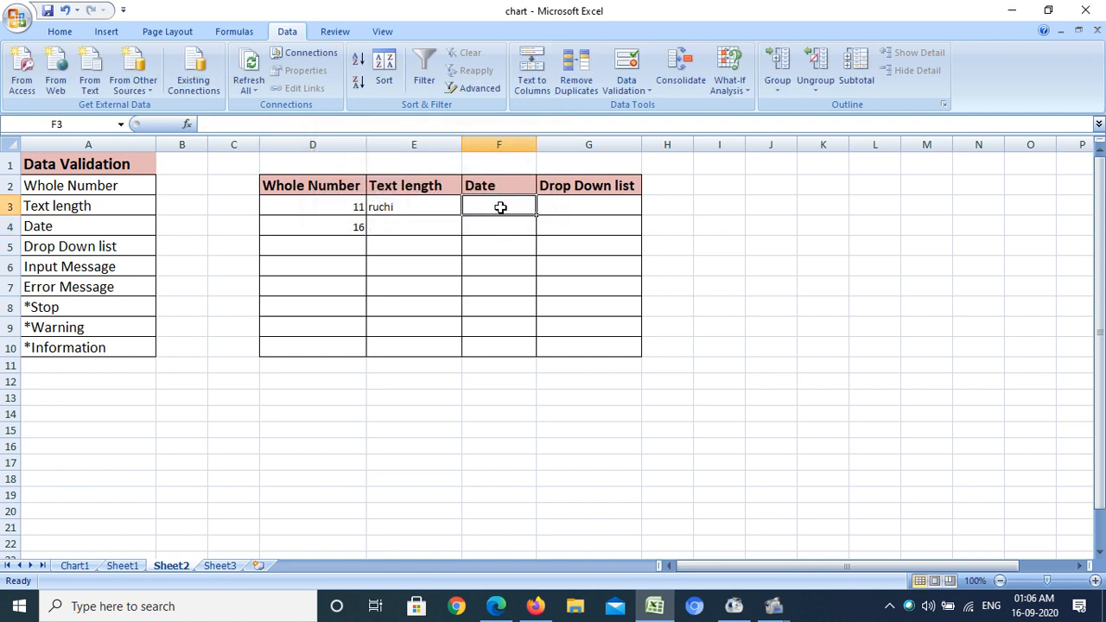
left_click_drag(536, 145, 580, 144)
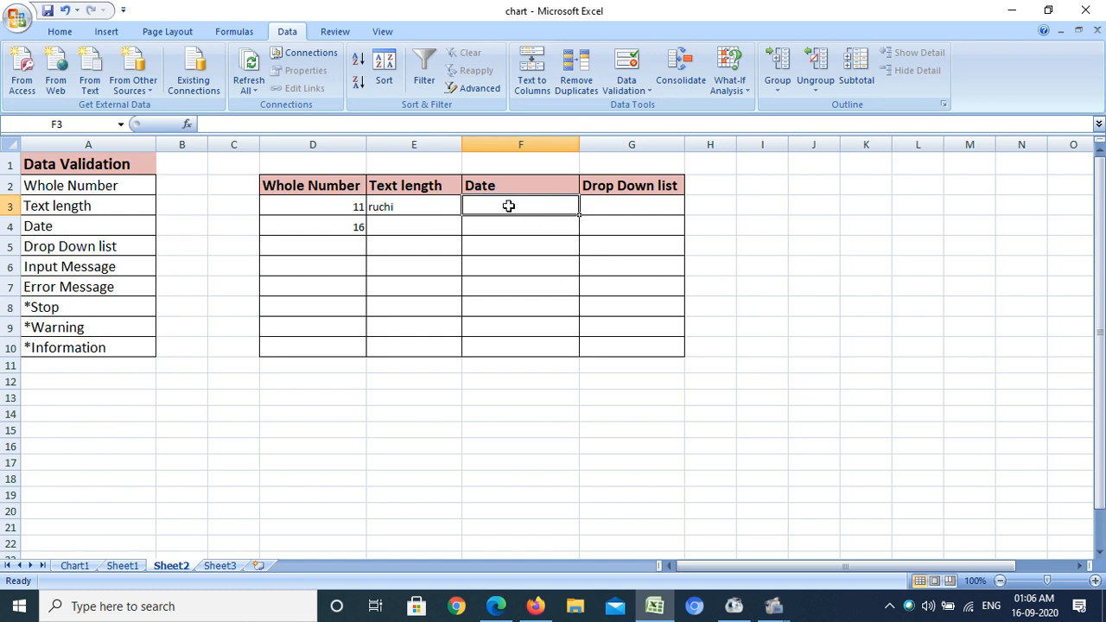
Apply Date validation to F3:F10 allowing dates between 1-1-2019 and 1-1-2020
left_click_drag(510, 206, 512, 354)
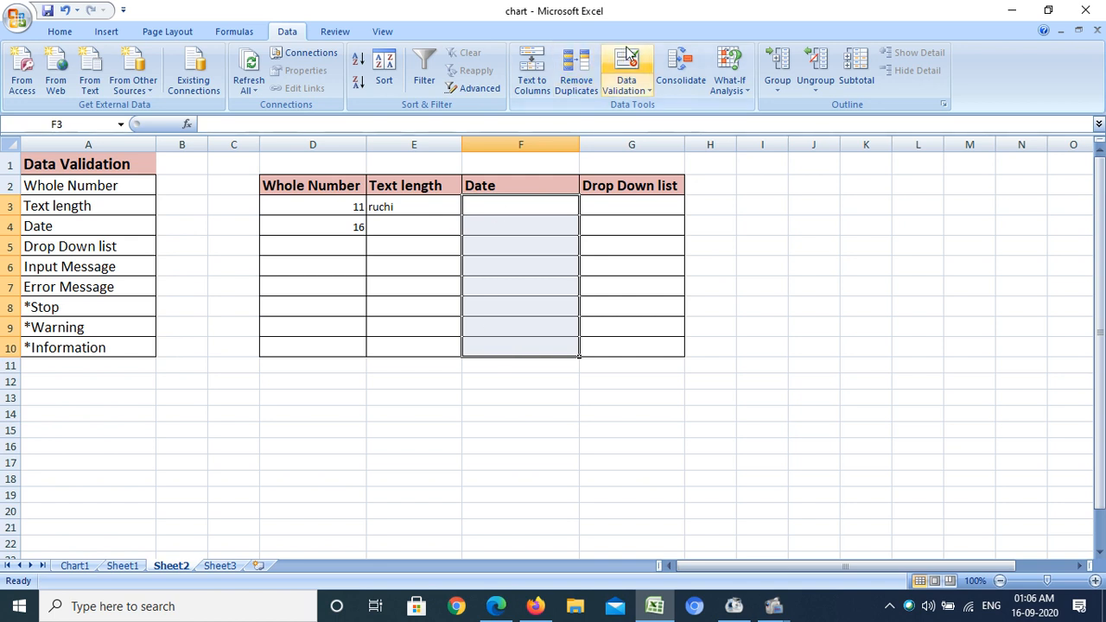
left_click(635, 72)
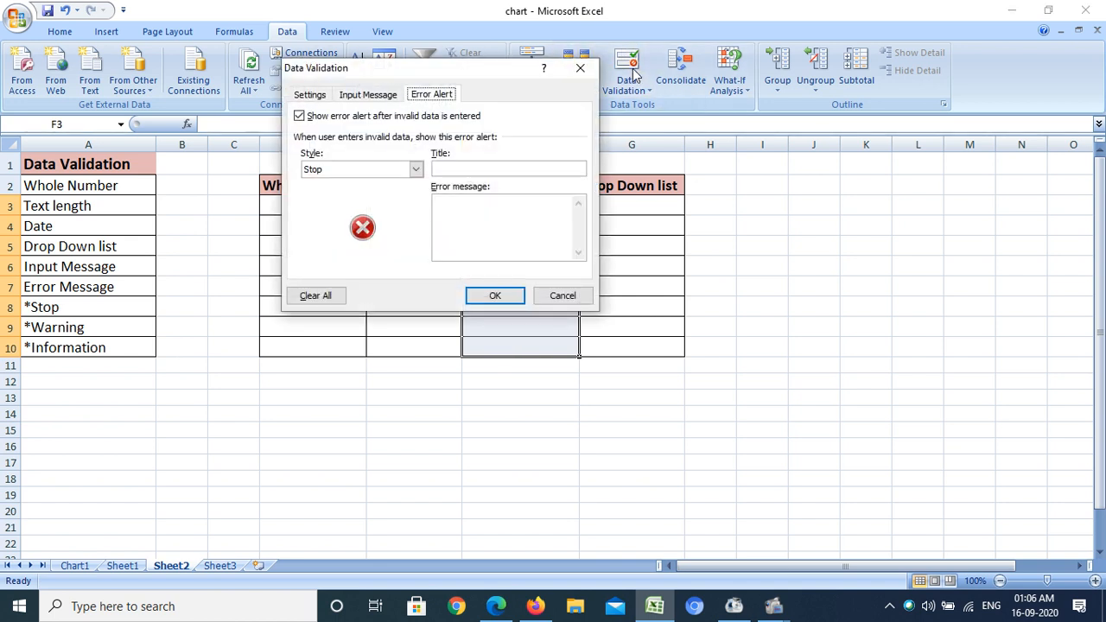
left_click(299, 97)
left_click_drag(407, 67, 490, 35)
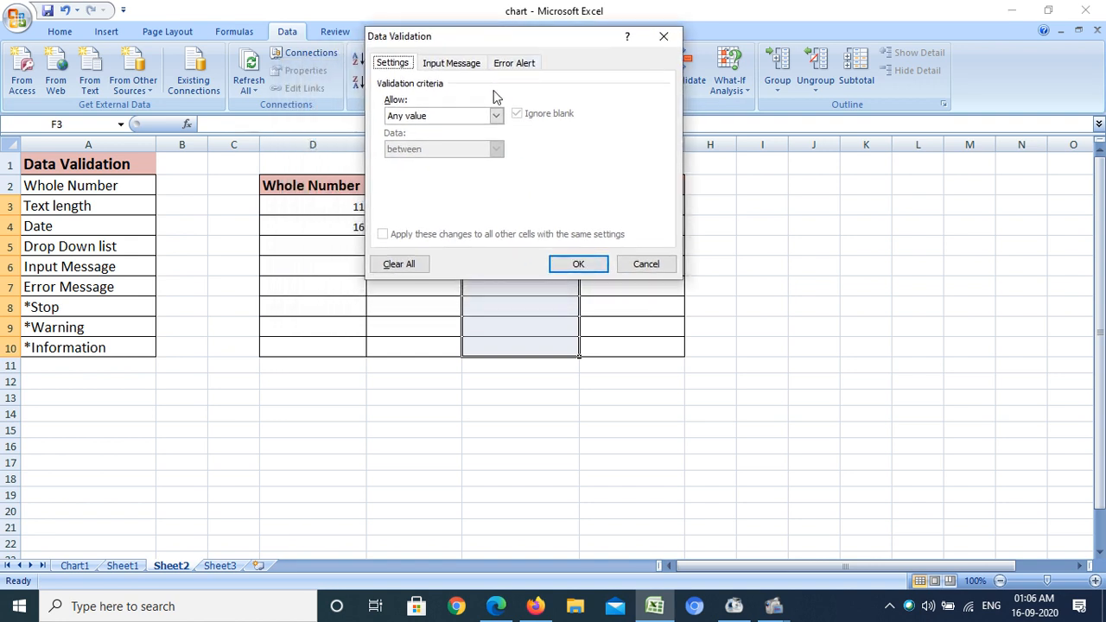
left_click(494, 116)
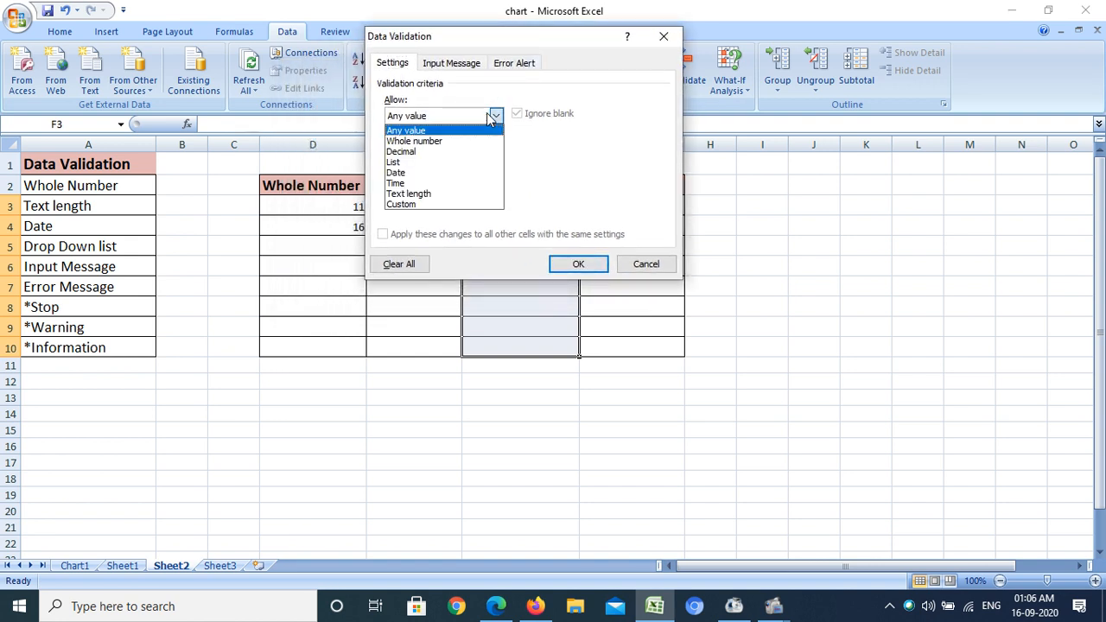
left_click(427, 175)
left_click(427, 148)
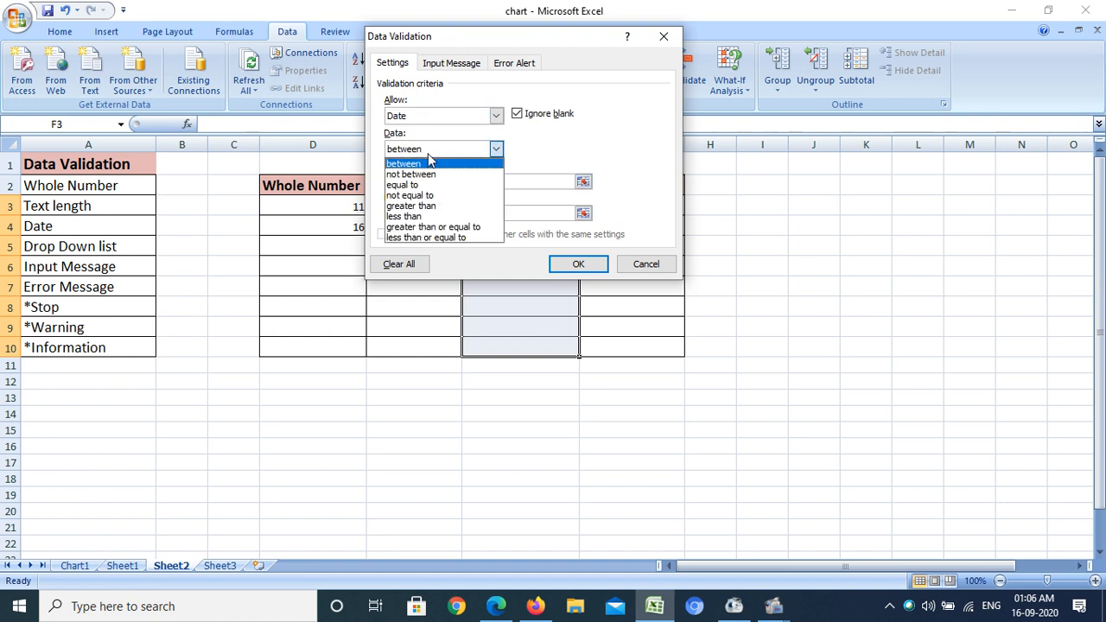
left_click(427, 160)
left_click(426, 182)
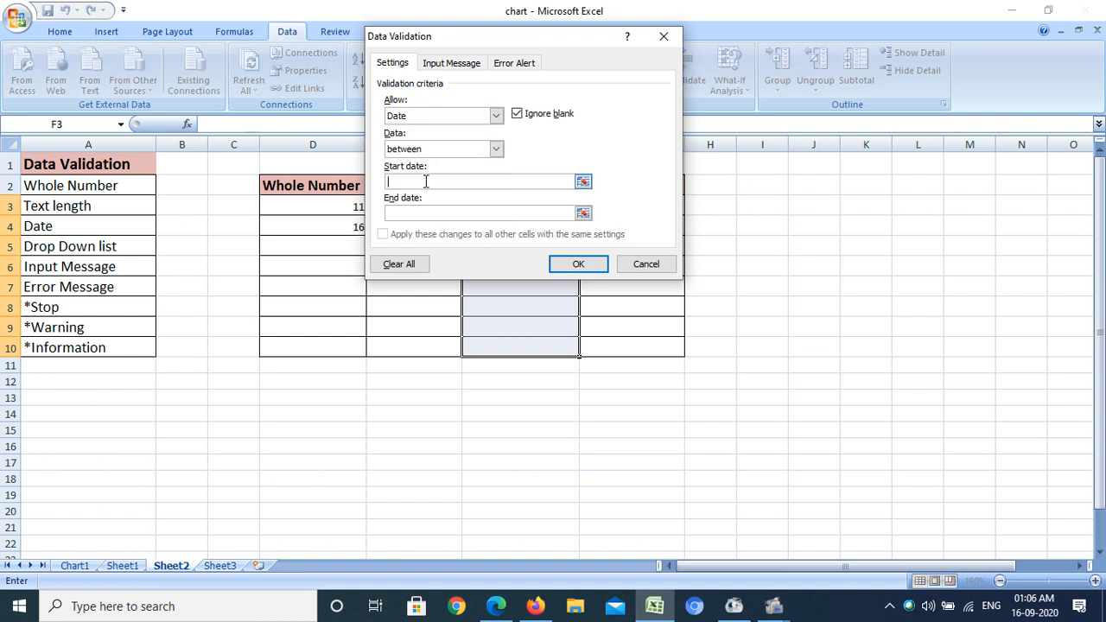
type("1-")
type("1-2019")
left_click(465, 215)
type("1-1")
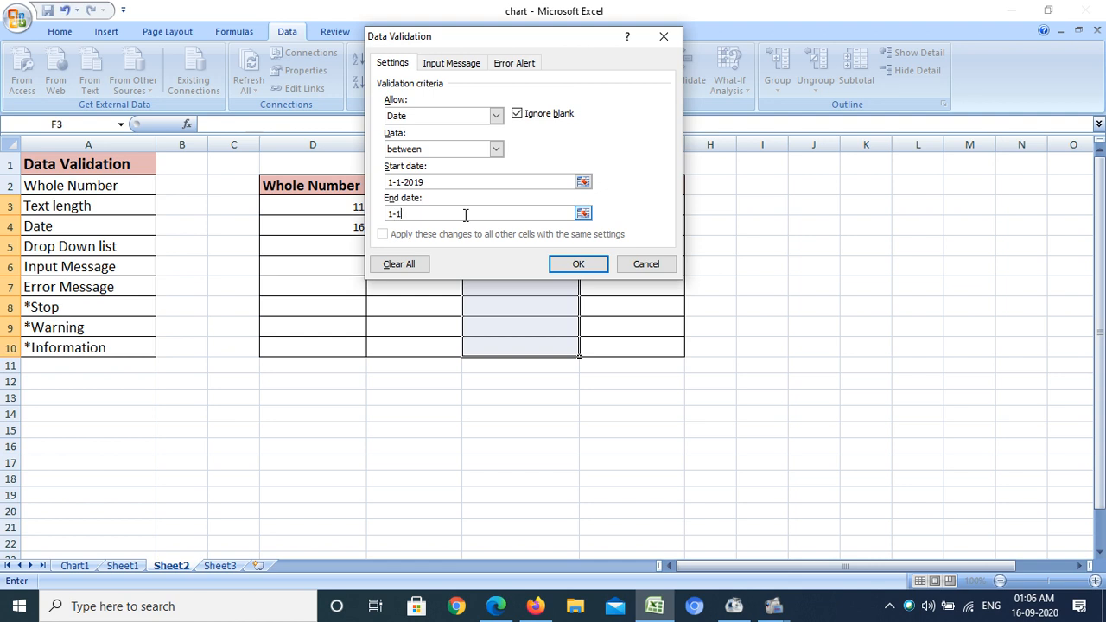
type("-2020")
Set a Warning error alert titled "Error" with the message "Enter Valid Date", then apply the validation
left_click(514, 63)
left_click(501, 137)
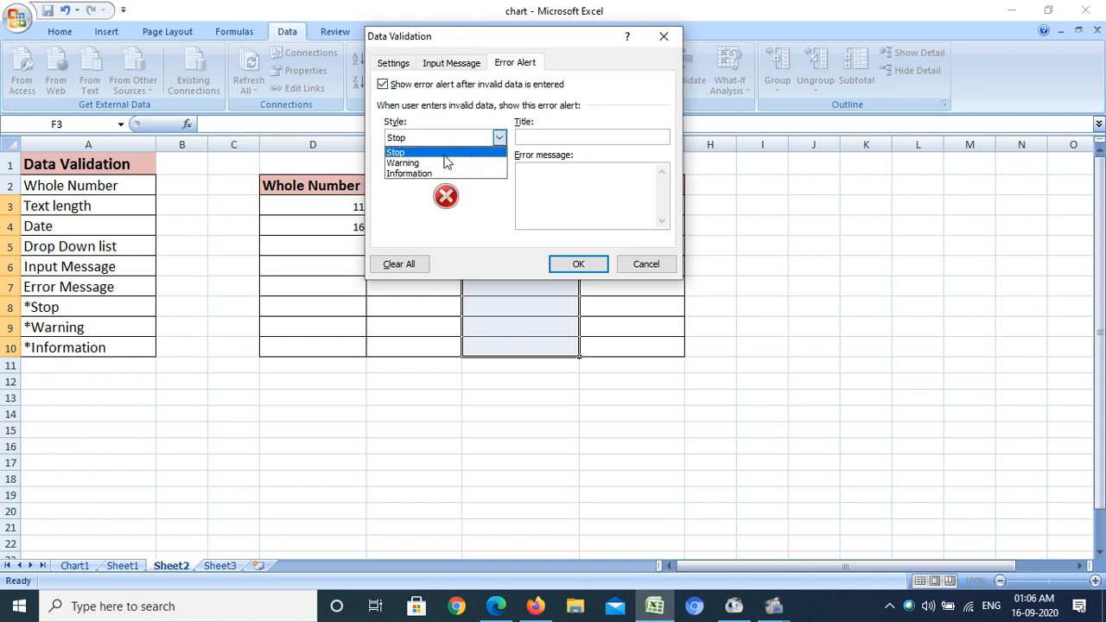
left_click(400, 164)
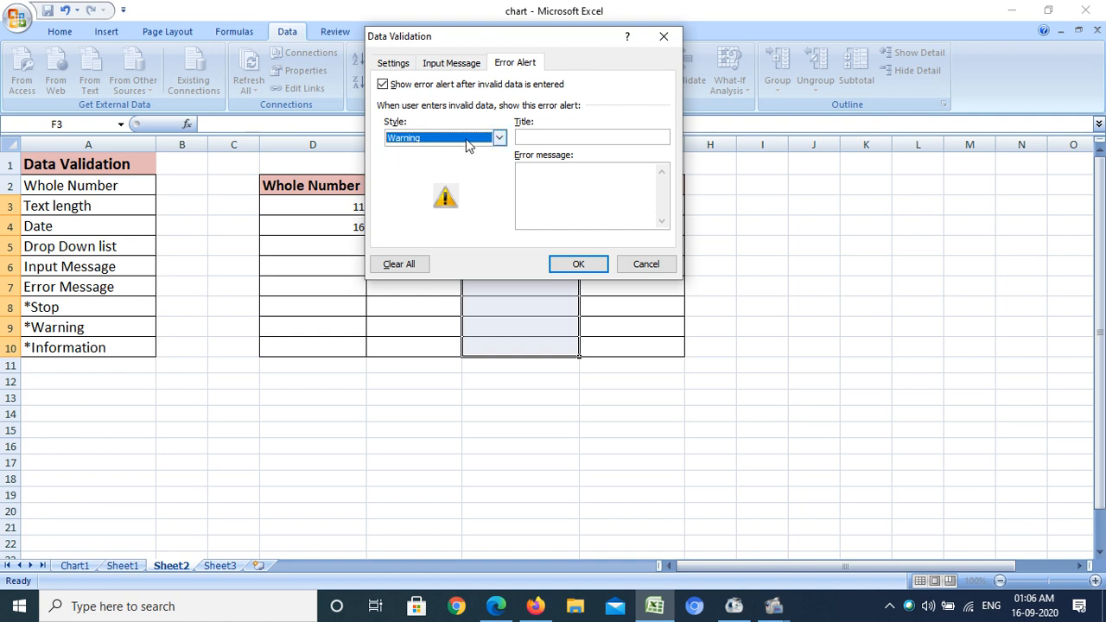
left_click(536, 137)
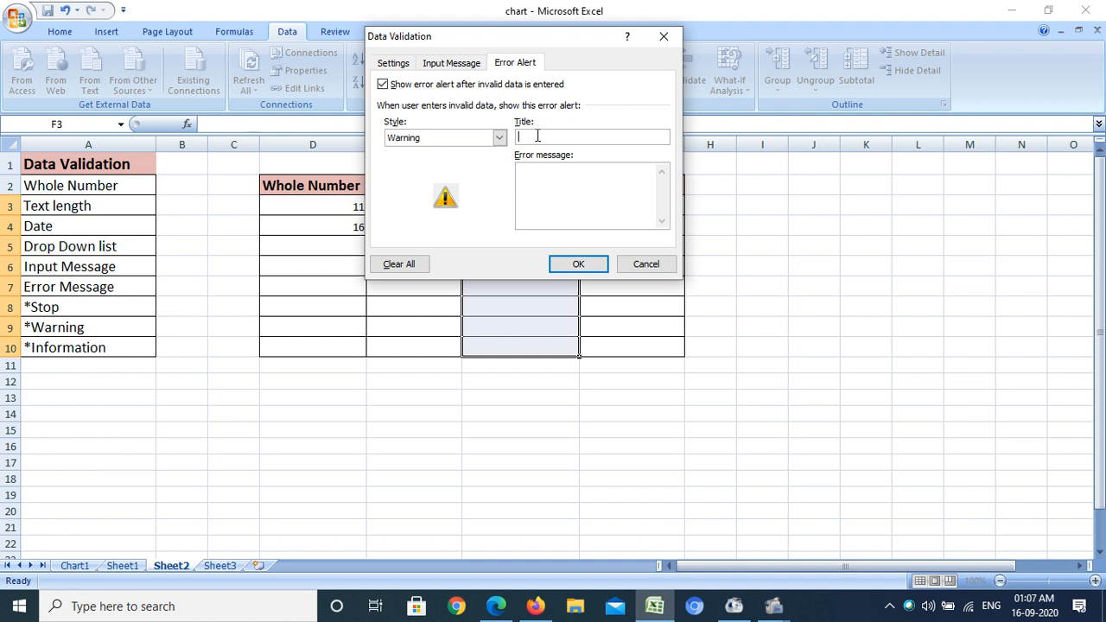
type("E")
type("rror")
type("Valid Date")
left_click(579, 265)
Try entering 11-02-2021 in F3 and cancel the warning alert
left_click(506, 204)
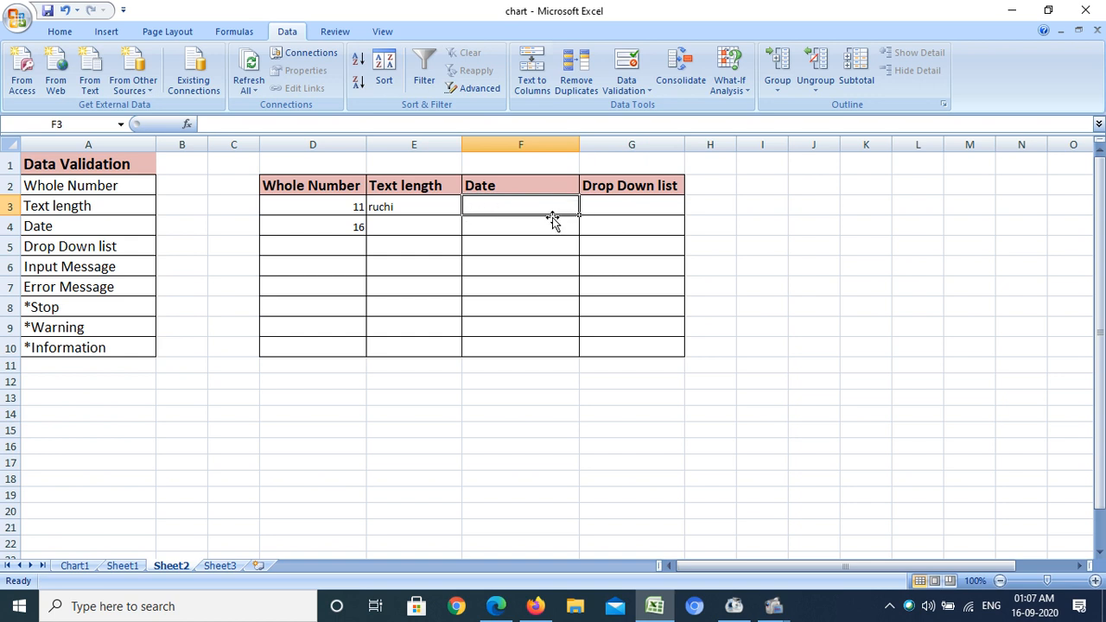
left_click(415, 210)
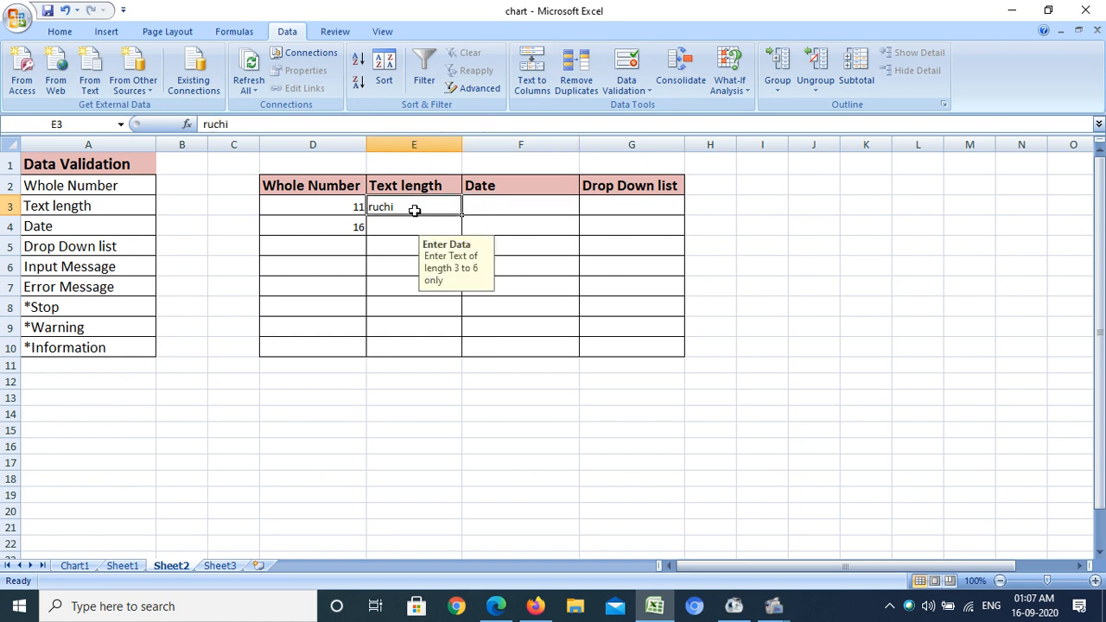
left_click(507, 209)
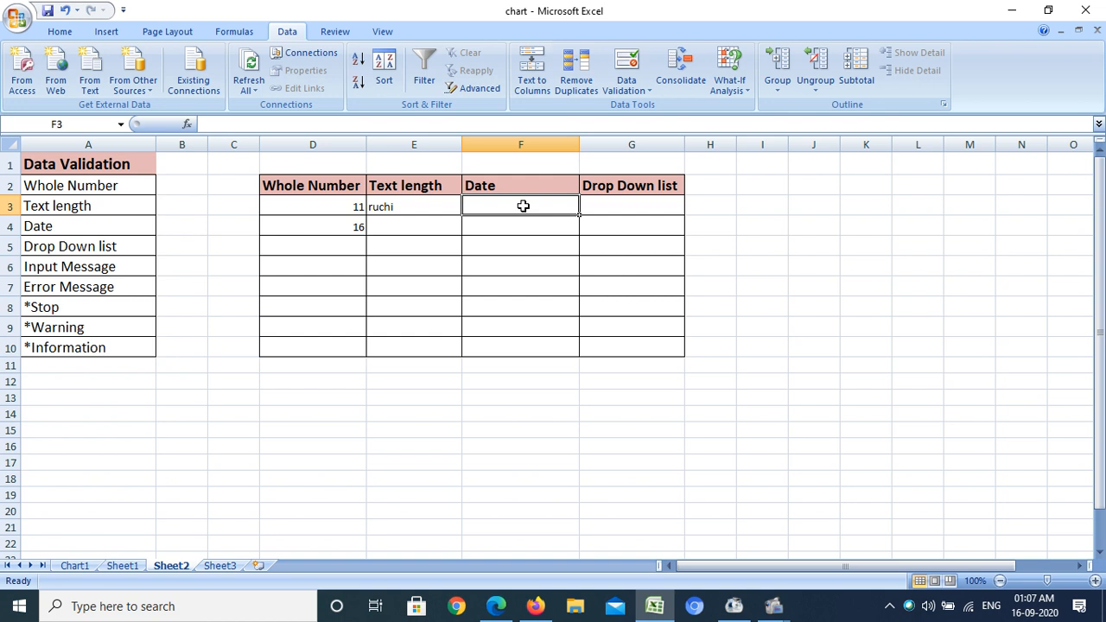
type("11-0")
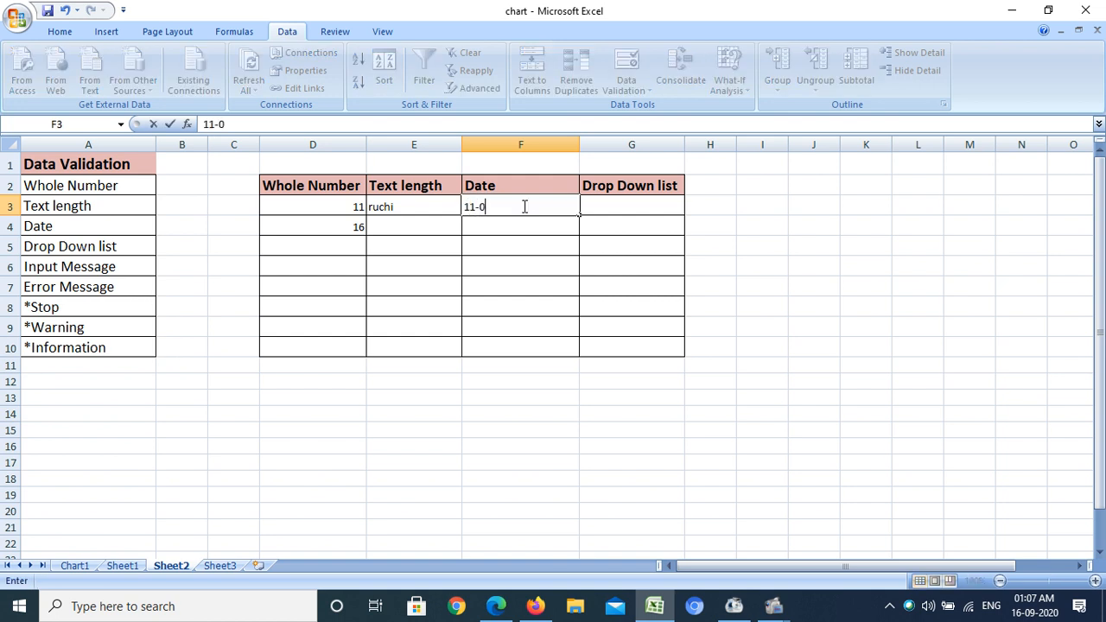
type("2-2021")
key("Return")
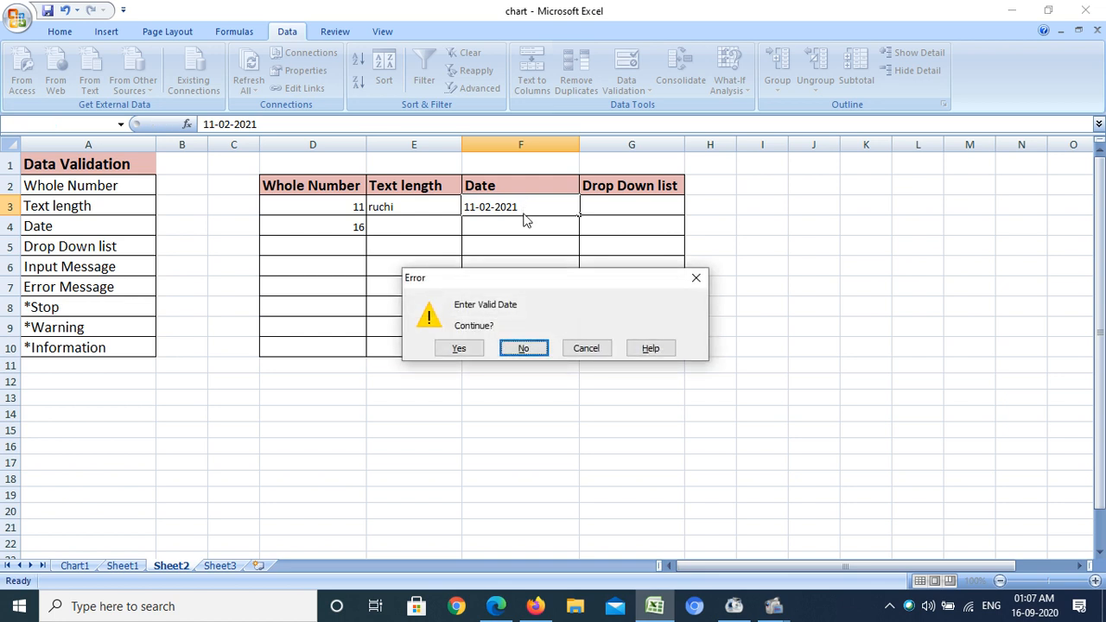
left_click_drag(494, 274, 354, 152)
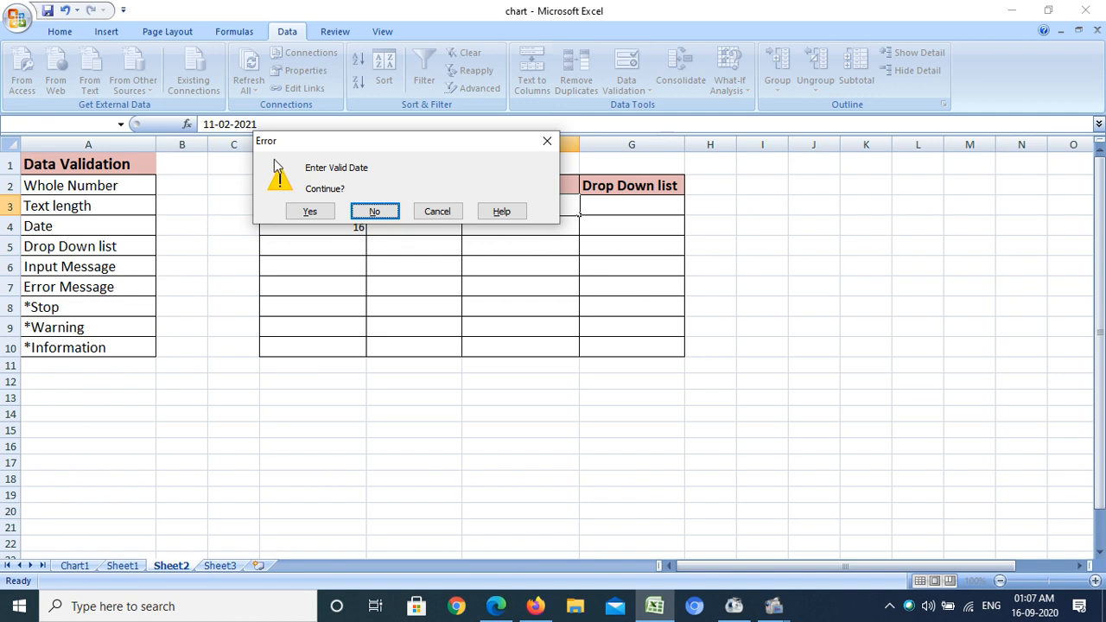
left_click(437, 211)
Apply List validation to G3:G10 with the source green,yellow,blue,orange,black
left_click_drag(529, 208, 535, 356)
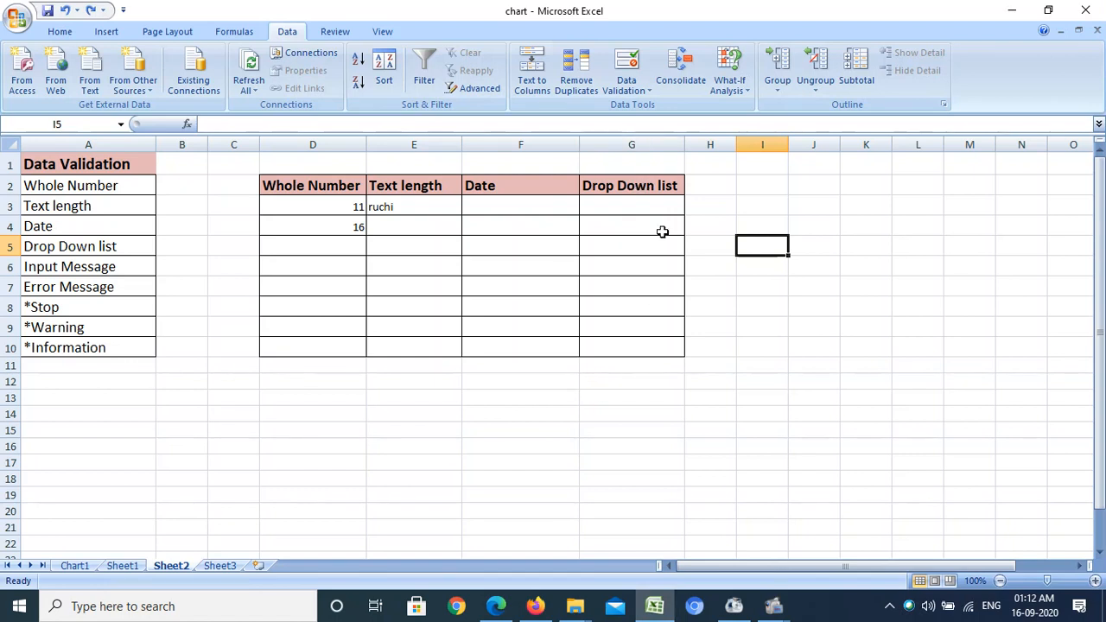
left_click_drag(627, 200, 624, 347)
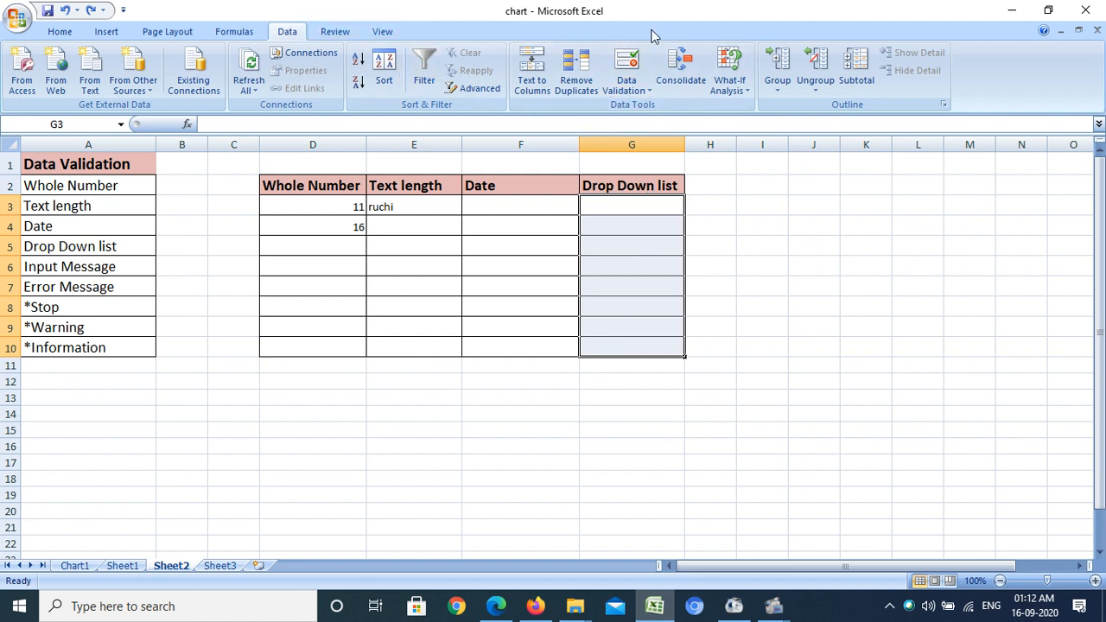
left_click(629, 90)
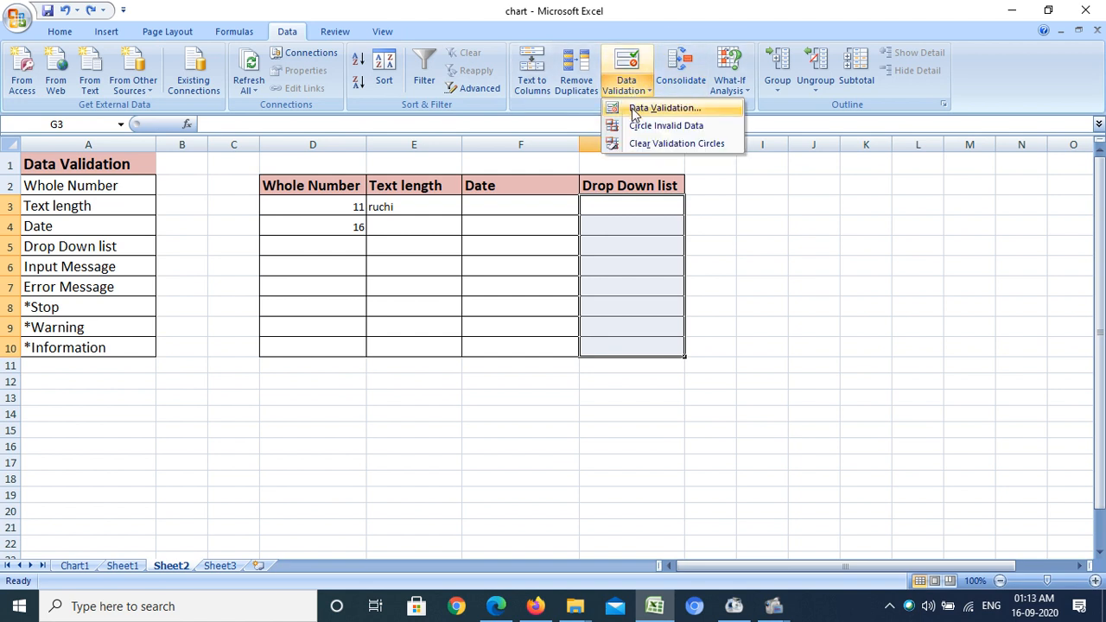
left_click(634, 109)
left_click_drag(553, 23, 569, 86)
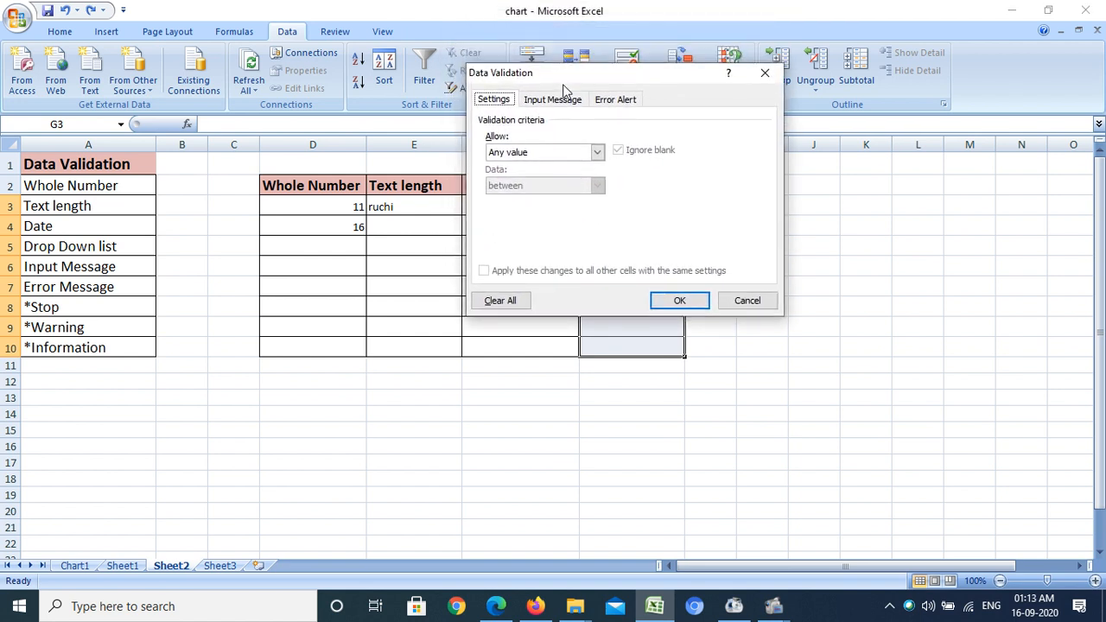
left_click(597, 153)
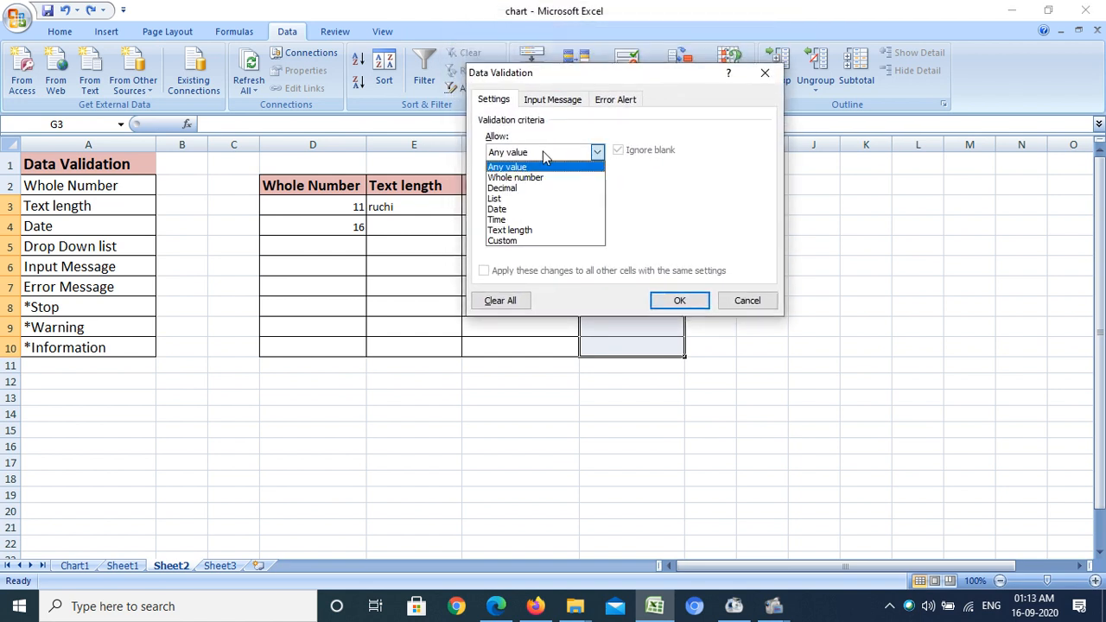
left_click(522, 201)
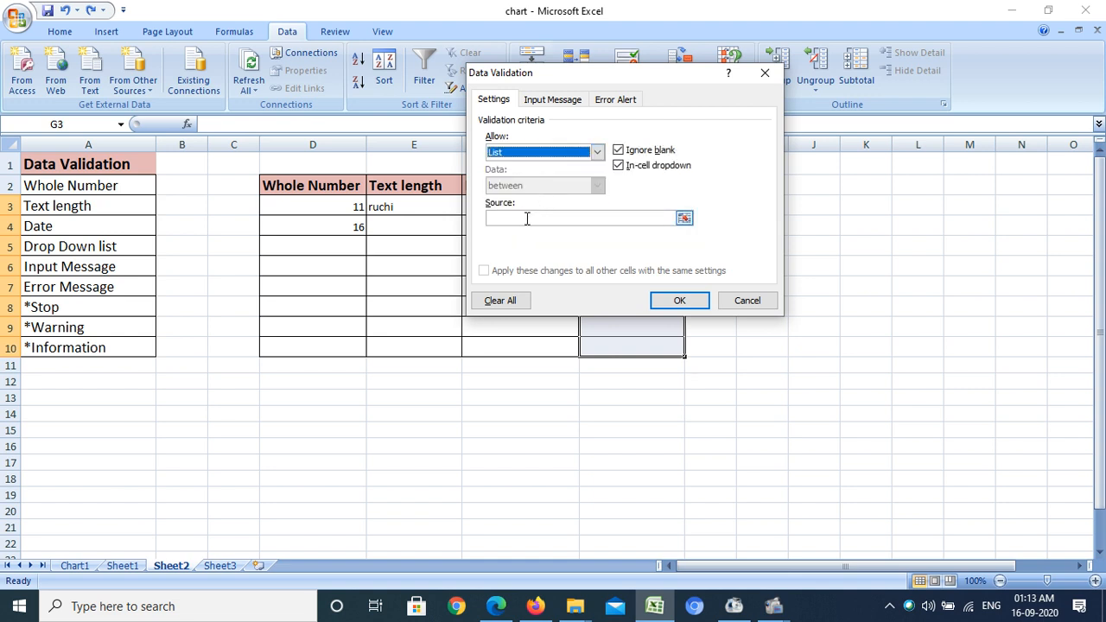
left_click(527, 219)
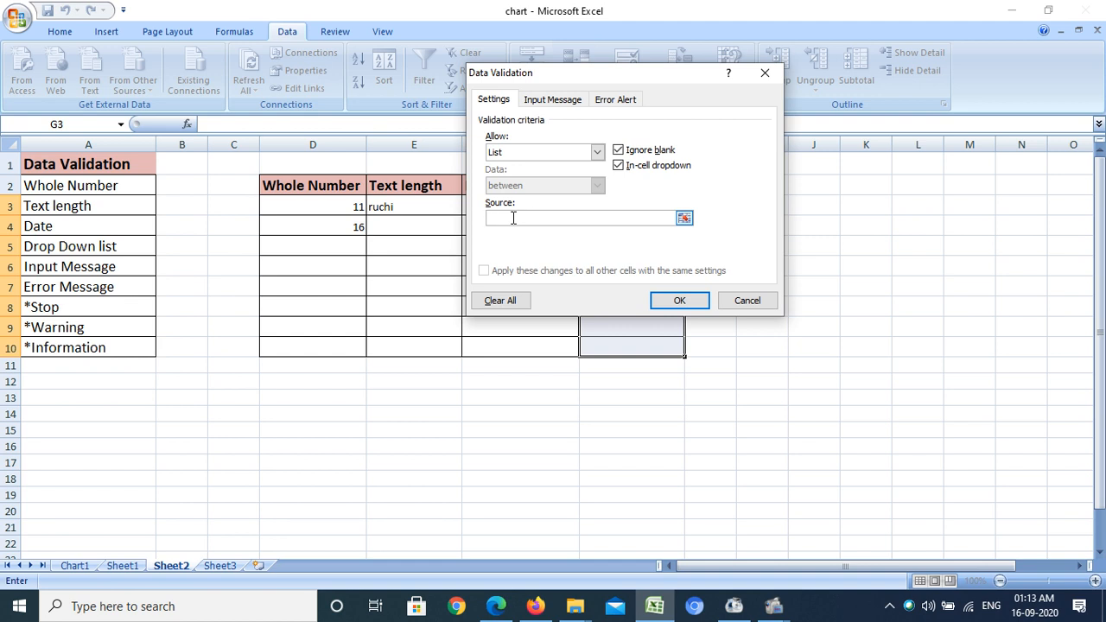
type("g")
type("l")
type(",y")
type(",b")
type("lue,")
type("orange")
type(",black")
left_click(666, 301)
Pick blue, black and blue from the drop-down lists in G3, G4 and G5
left_click(726, 239)
left_click(655, 216)
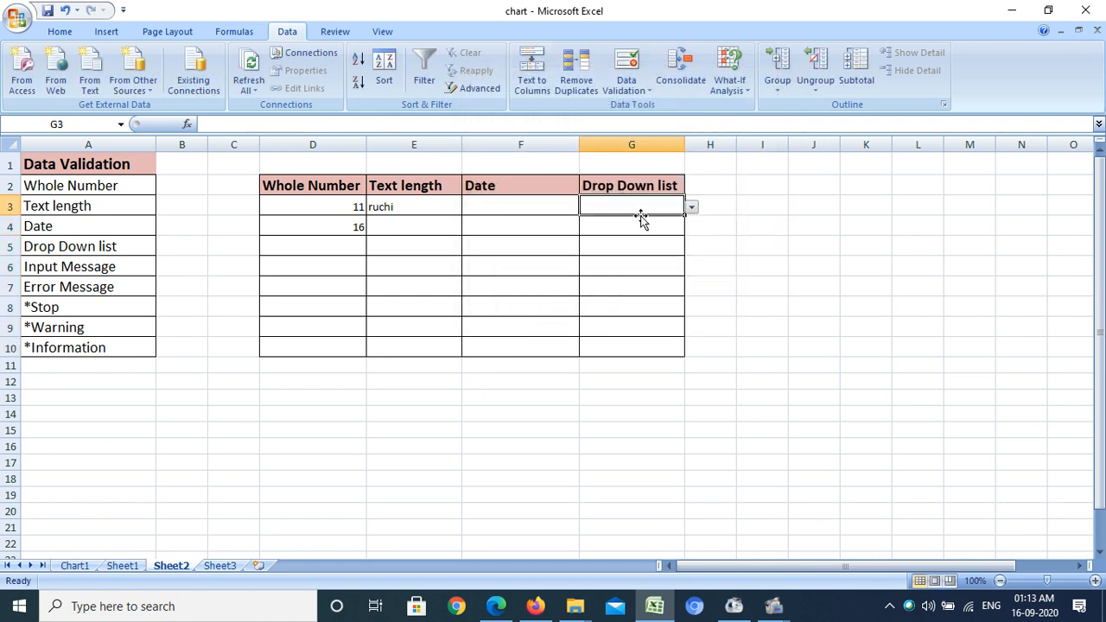
left_click(691, 209)
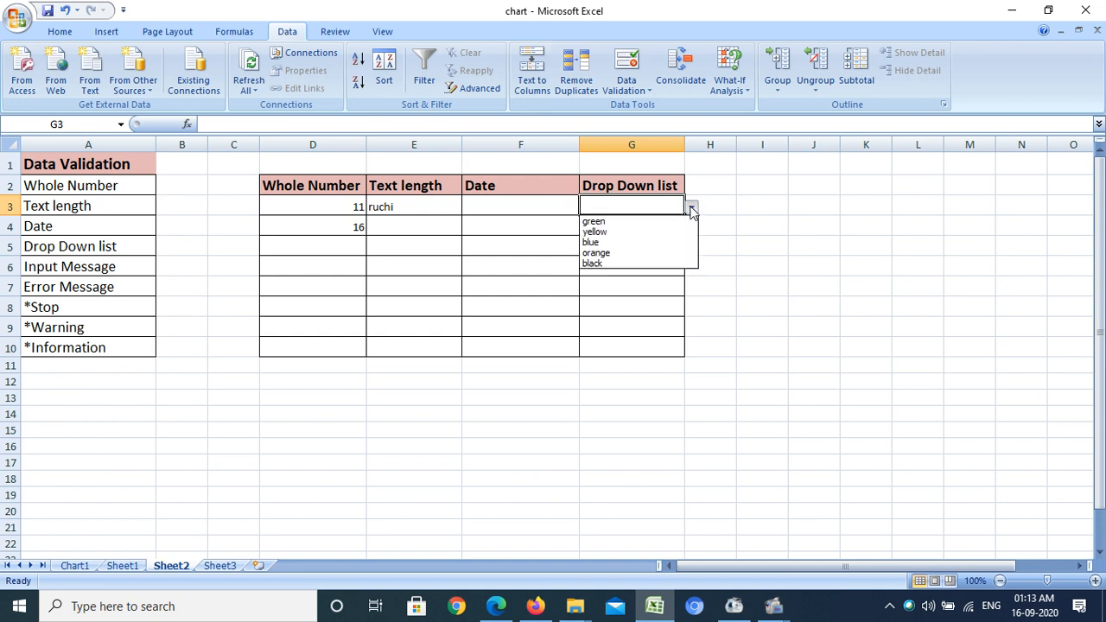
left_click(611, 243)
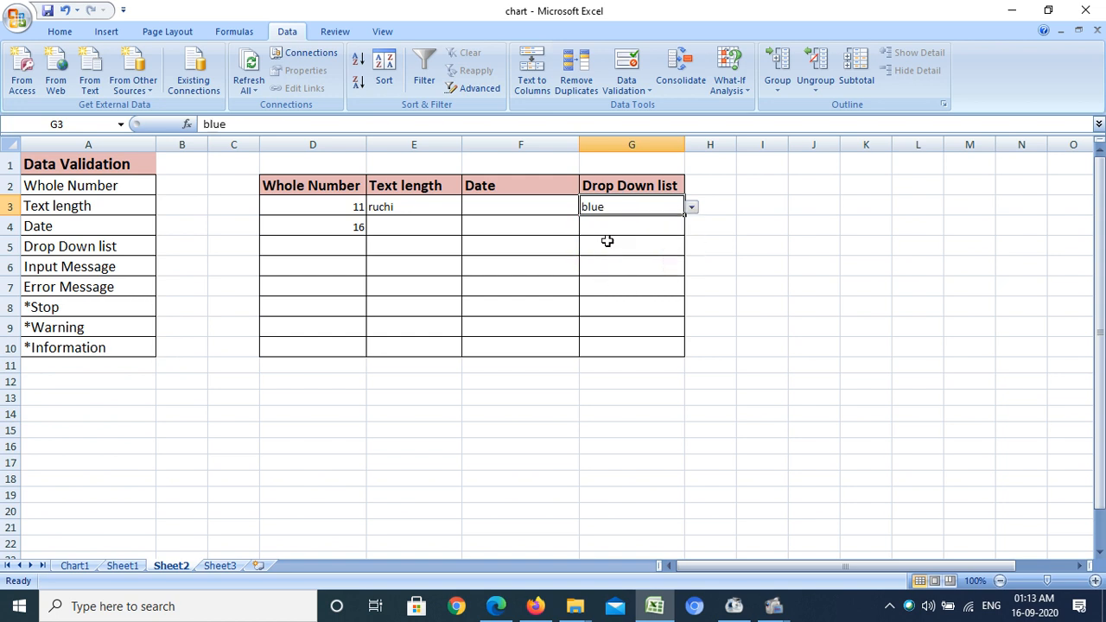
left_click(613, 224)
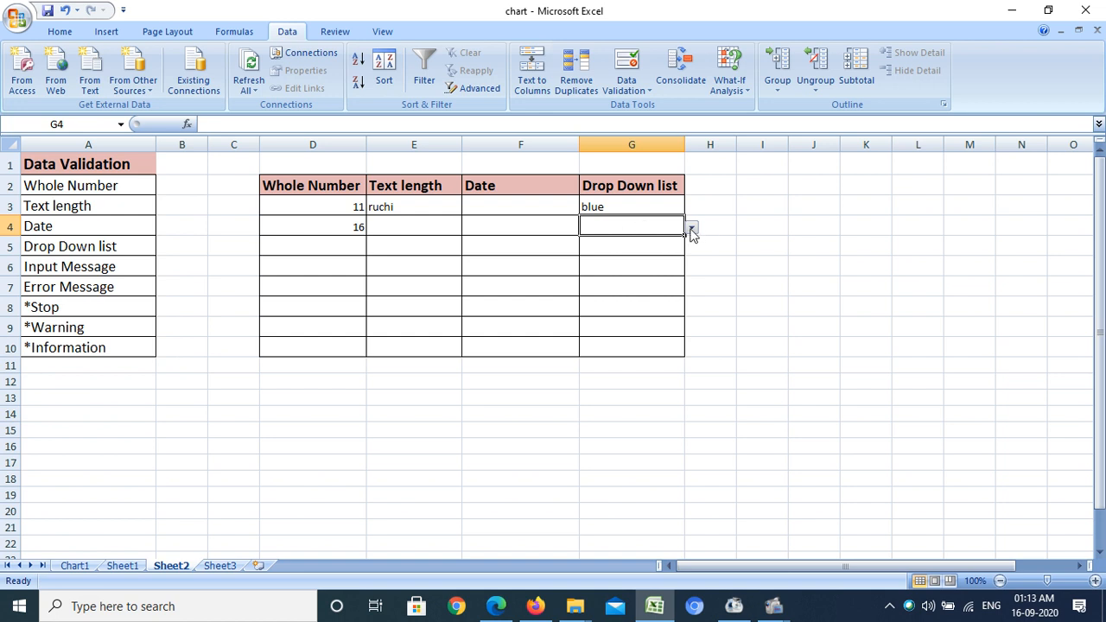
left_click(691, 230)
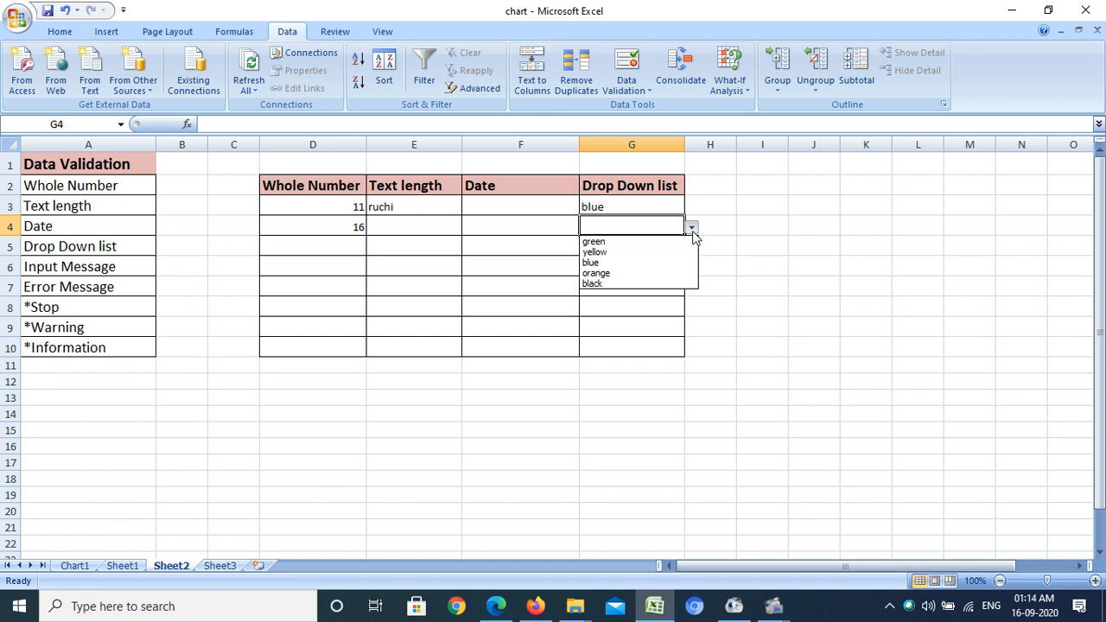
left_click(605, 285)
left_click(640, 246)
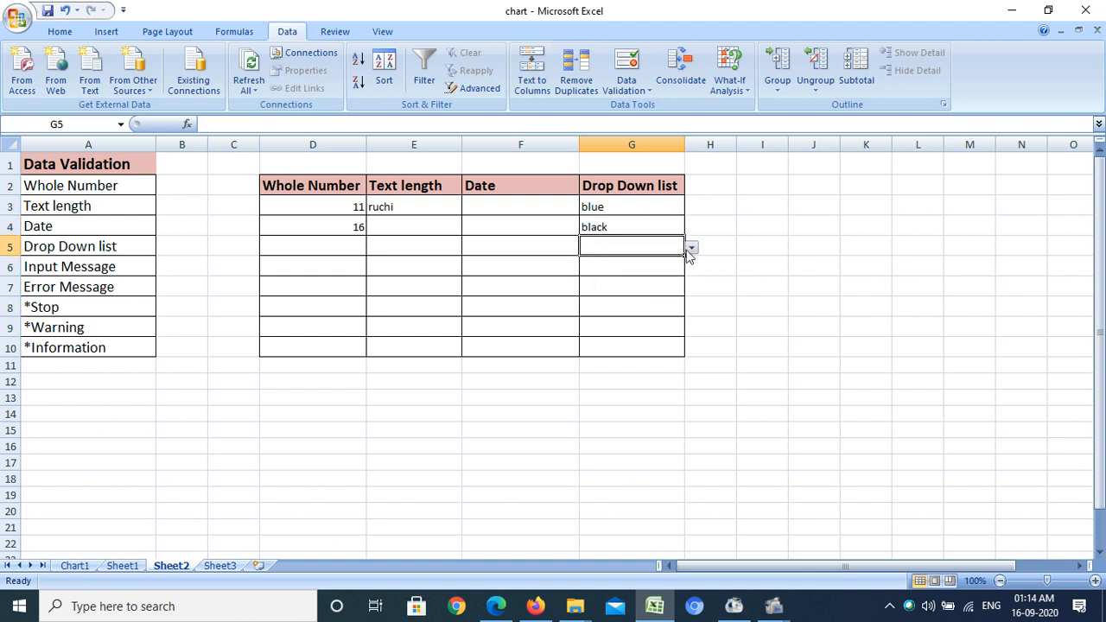
left_click(691, 248)
left_click(631, 284)
left_click(731, 303)
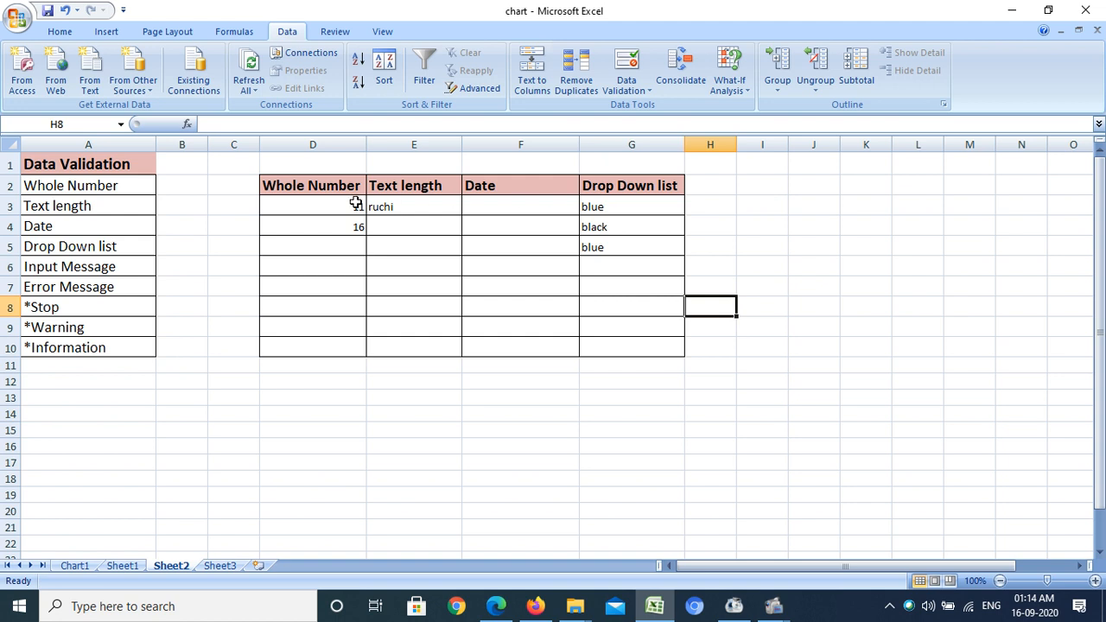